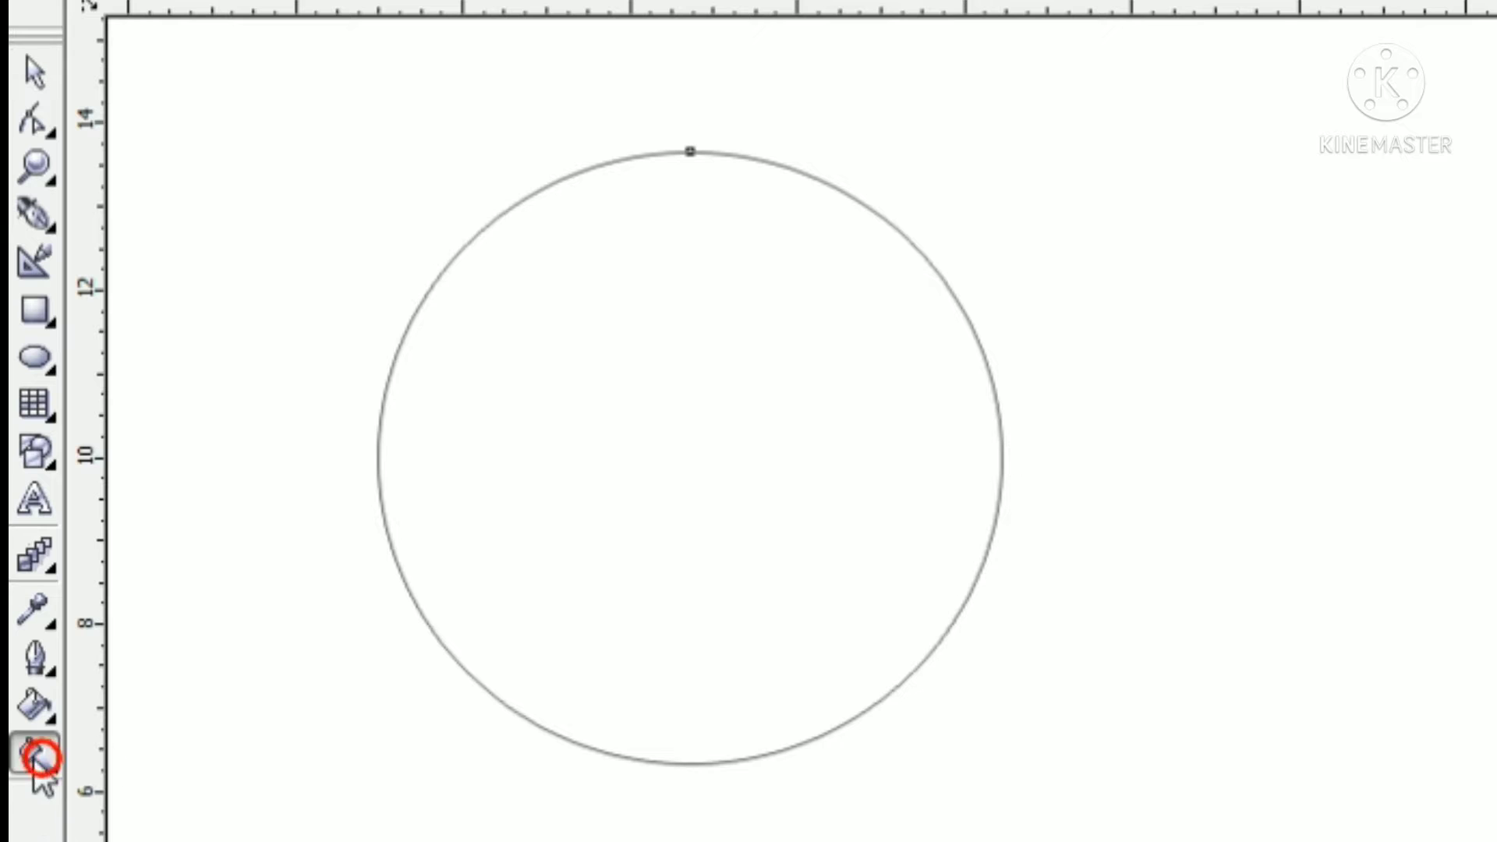
Fill the circle with a linear gradient running diagonally from white at its upper left to grey at its lower right
{"action": "left_click_drag", "start_coordinate": [663, 841], "coordinate": [690, 152]}
{"action": "left_click_drag", "start_coordinate": [645, 783], "coordinate": [1142, 841]}
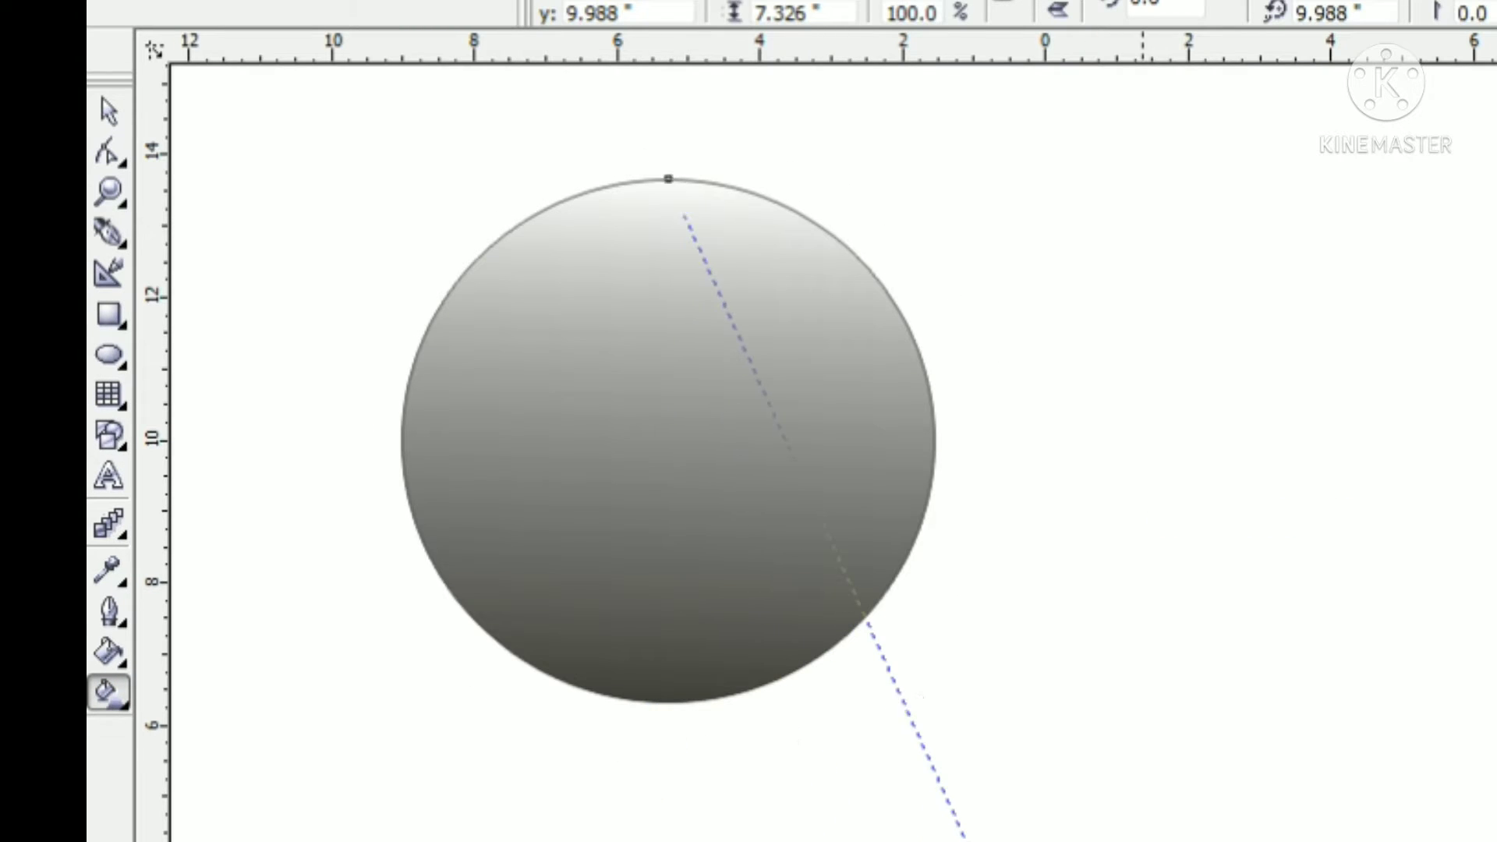
{"action": "left_click_drag", "start_coordinate": [905, 708], "coordinate": [965, 840]}
{"action": "left_click", "coordinate": [109, 111]}
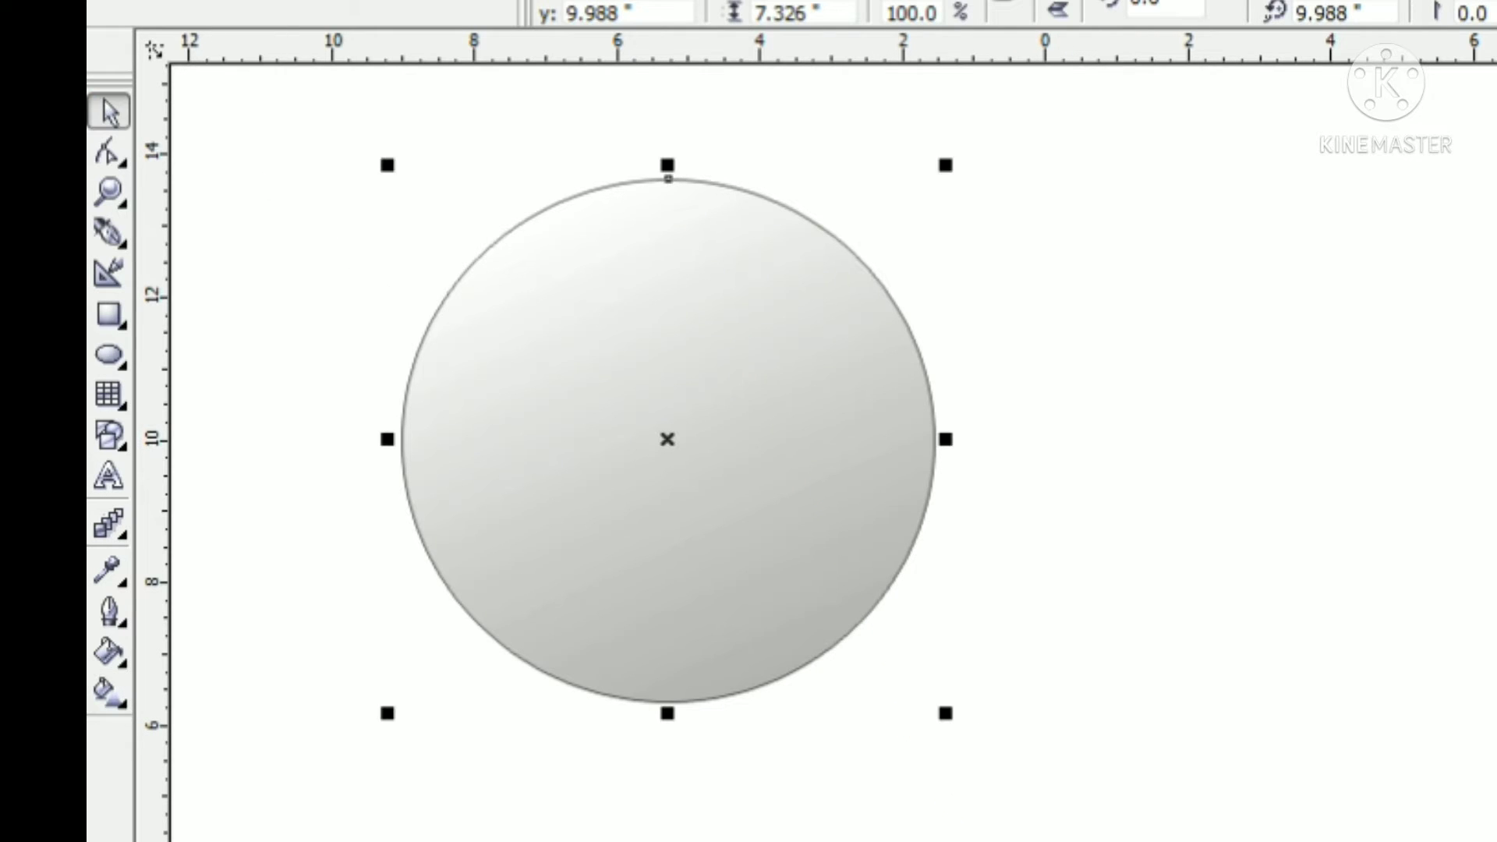
{"action": "left_click", "coordinate": [1115, 195]}
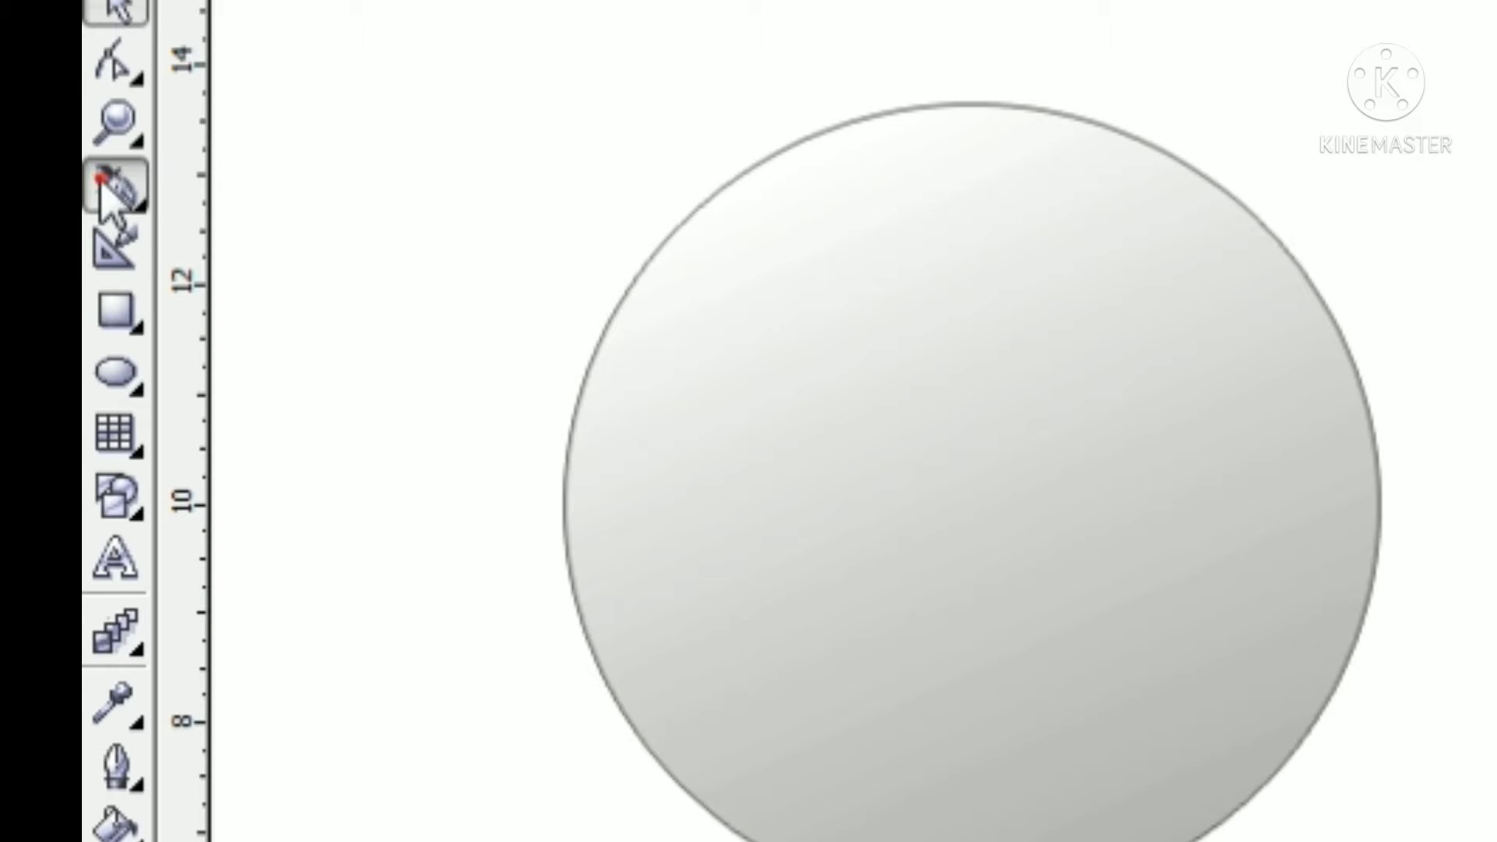
Draw a closed triangle with the Pen tool from the circle's left edge through its lower middle to its upper-right edge
{"action": "left_click", "coordinate": [109, 232]}
{"action": "left_click", "coordinate": [411, 415]}
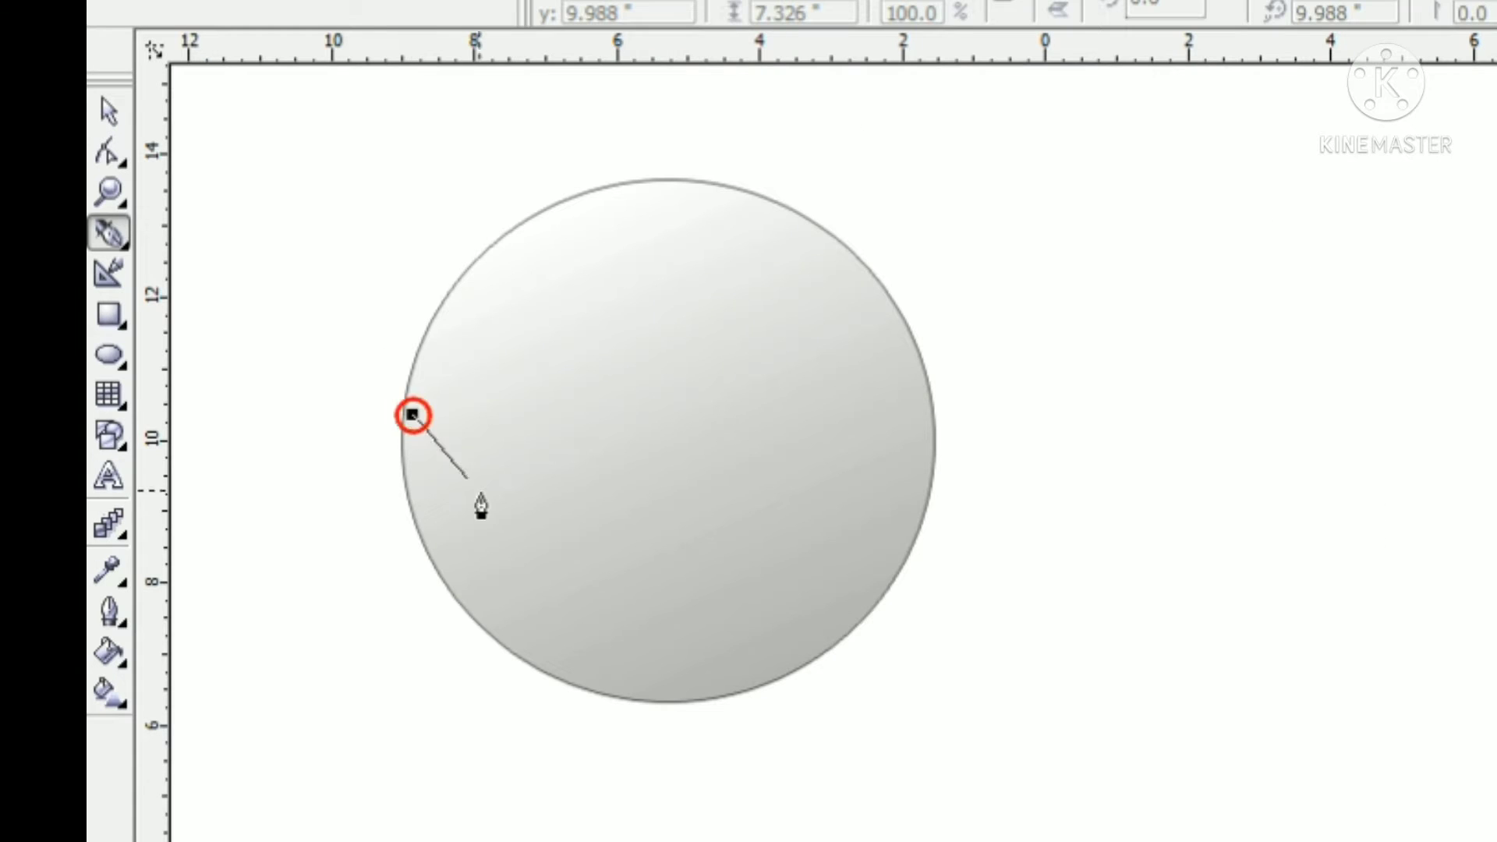
{"action": "left_click", "coordinate": [620, 538]}
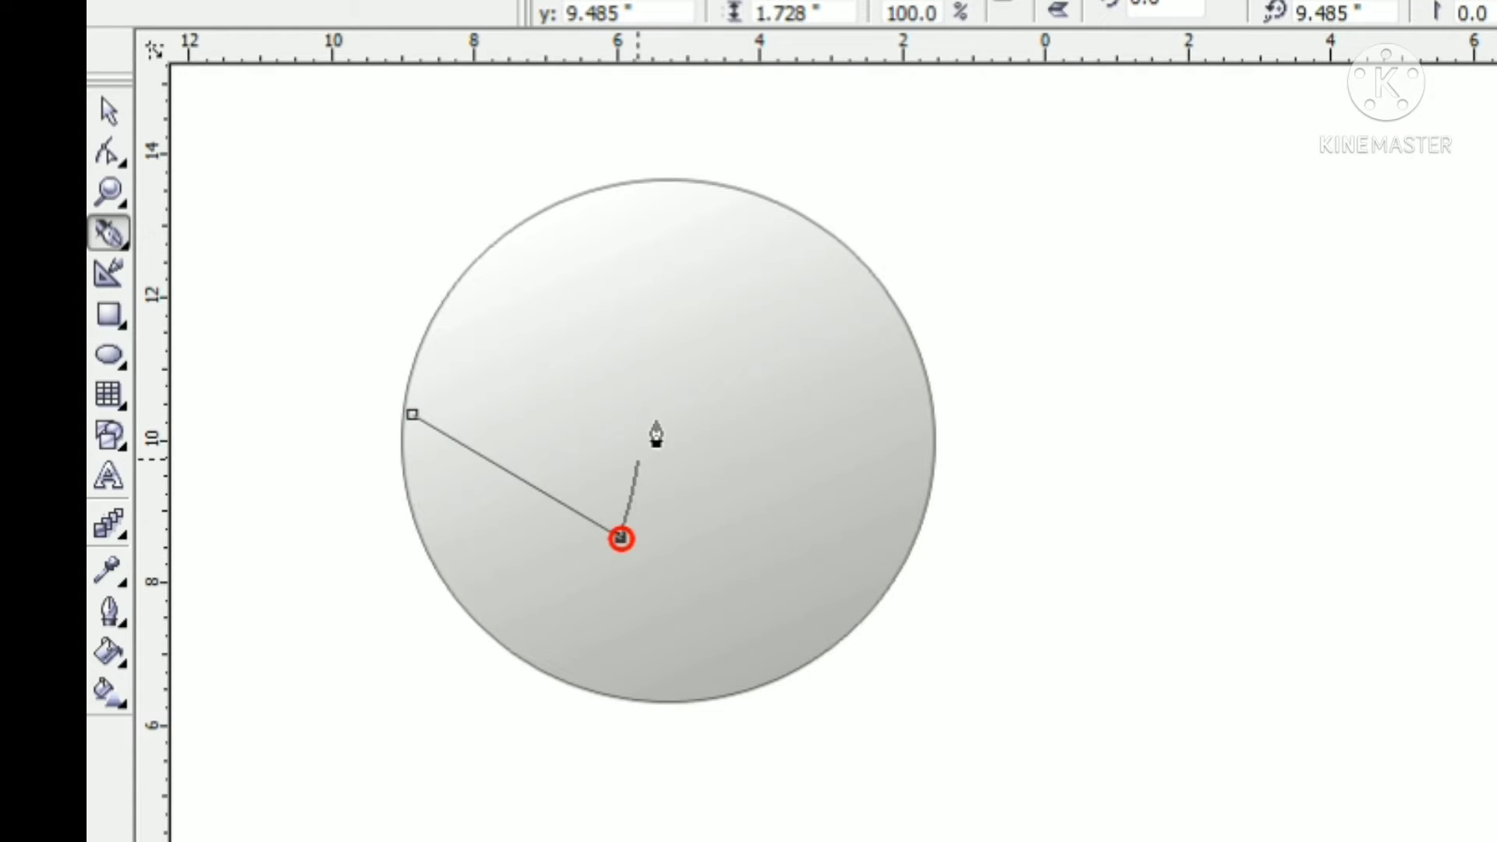
{"action": "left_click", "coordinate": [856, 256]}
{"action": "left_click", "coordinate": [412, 415]}
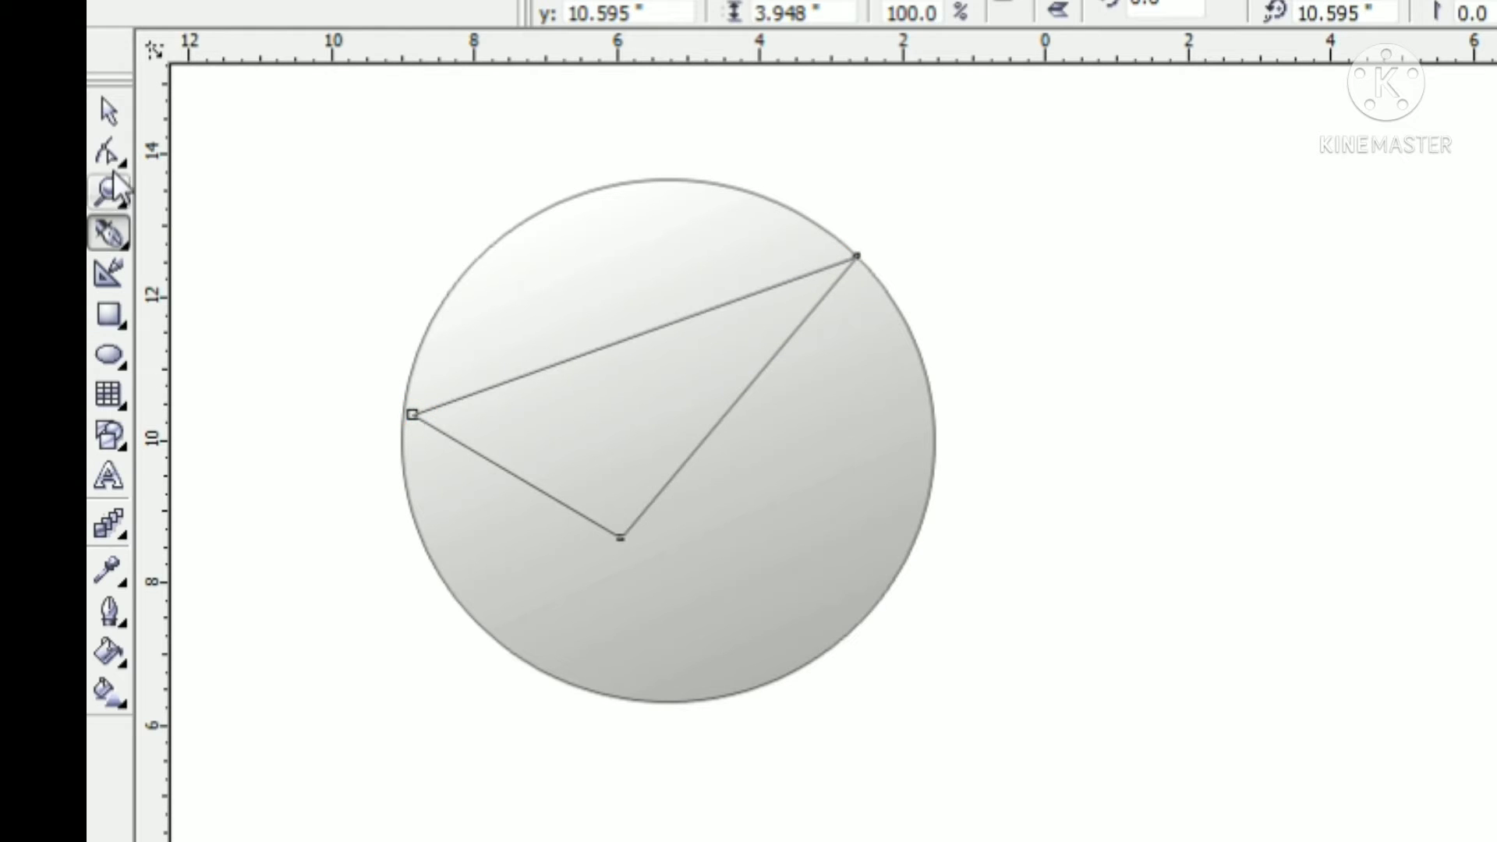
Convert the triangle's upper side to a curve and bend it upward along the circle's top edge
{"action": "left_click", "coordinate": [109, 152]}
{"action": "right_click", "coordinate": [634, 335]}
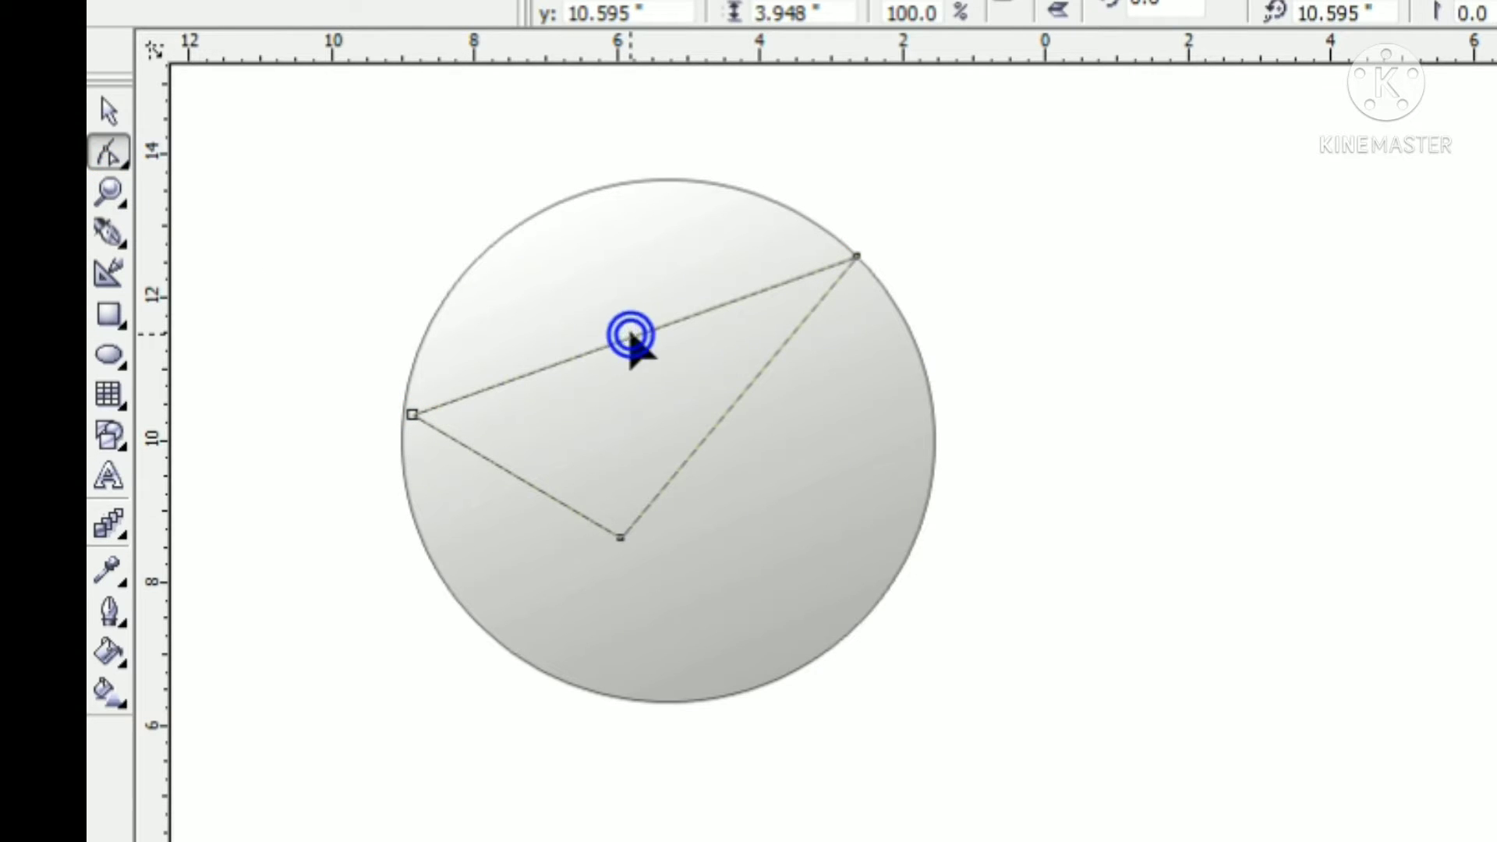
{"action": "left_click", "coordinate": [711, 483]}
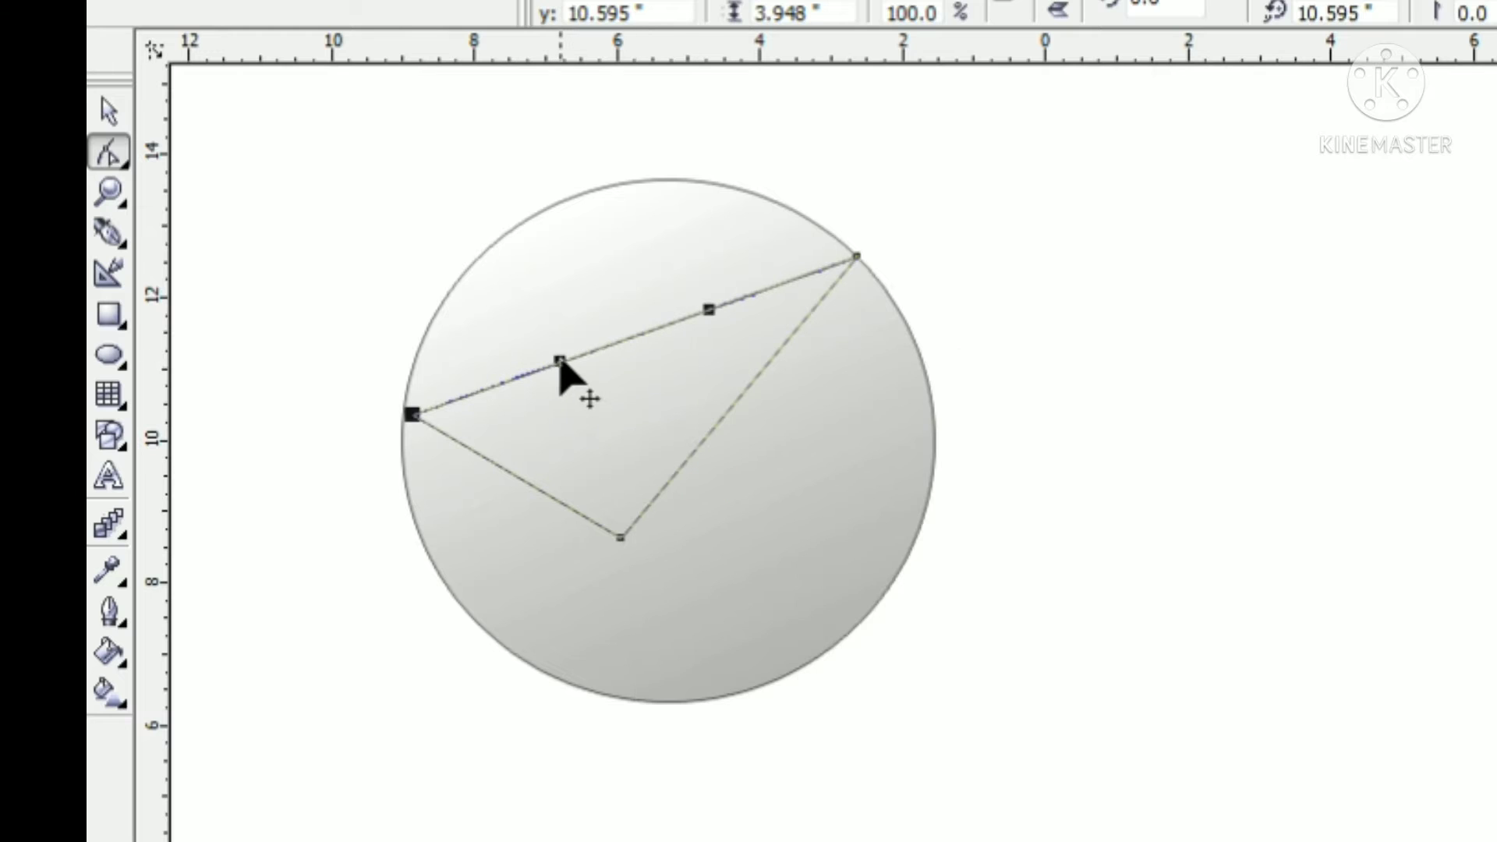
{"action": "left_click_drag", "start_coordinate": [560, 360], "coordinate": [363, 180]}
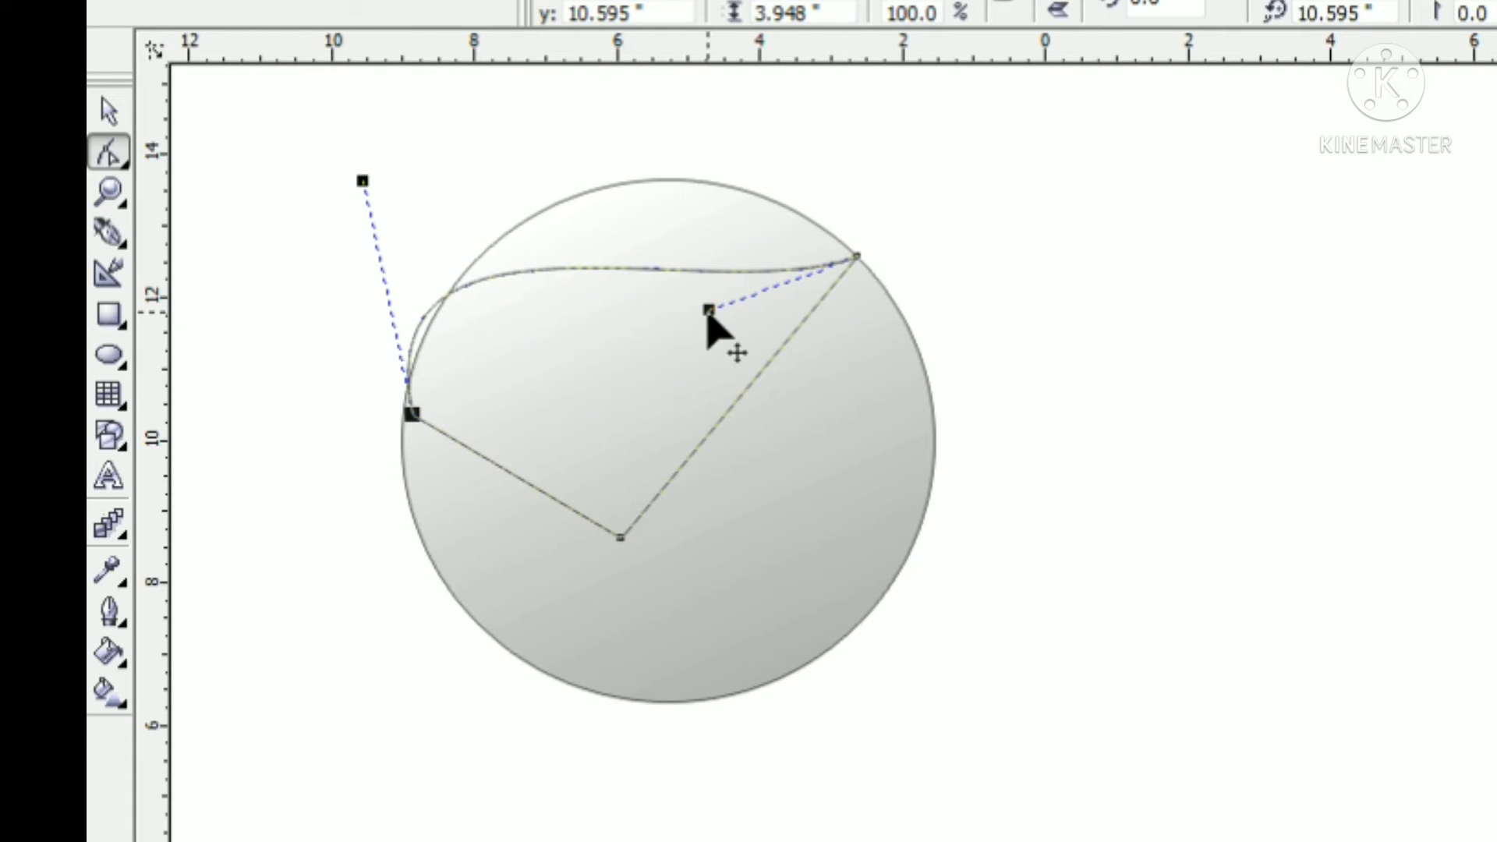
{"action": "left_click_drag", "start_coordinate": [708, 309], "coordinate": [712, 110]}
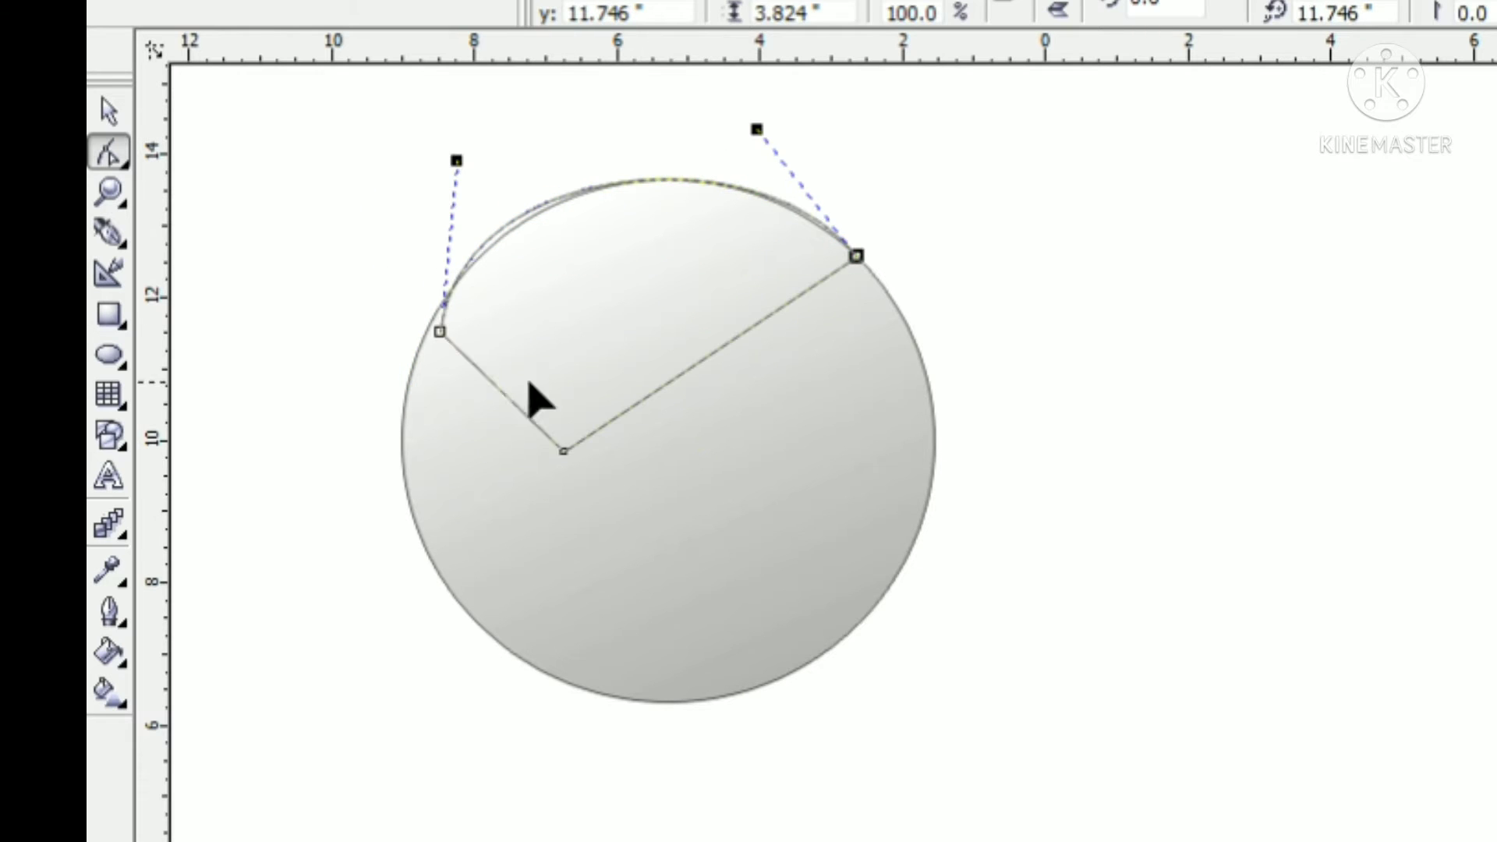
Move the triangle's lower node down and left, then convert the short left side to a curve bulging outward
{"action": "right_click", "coordinate": [493, 382]}
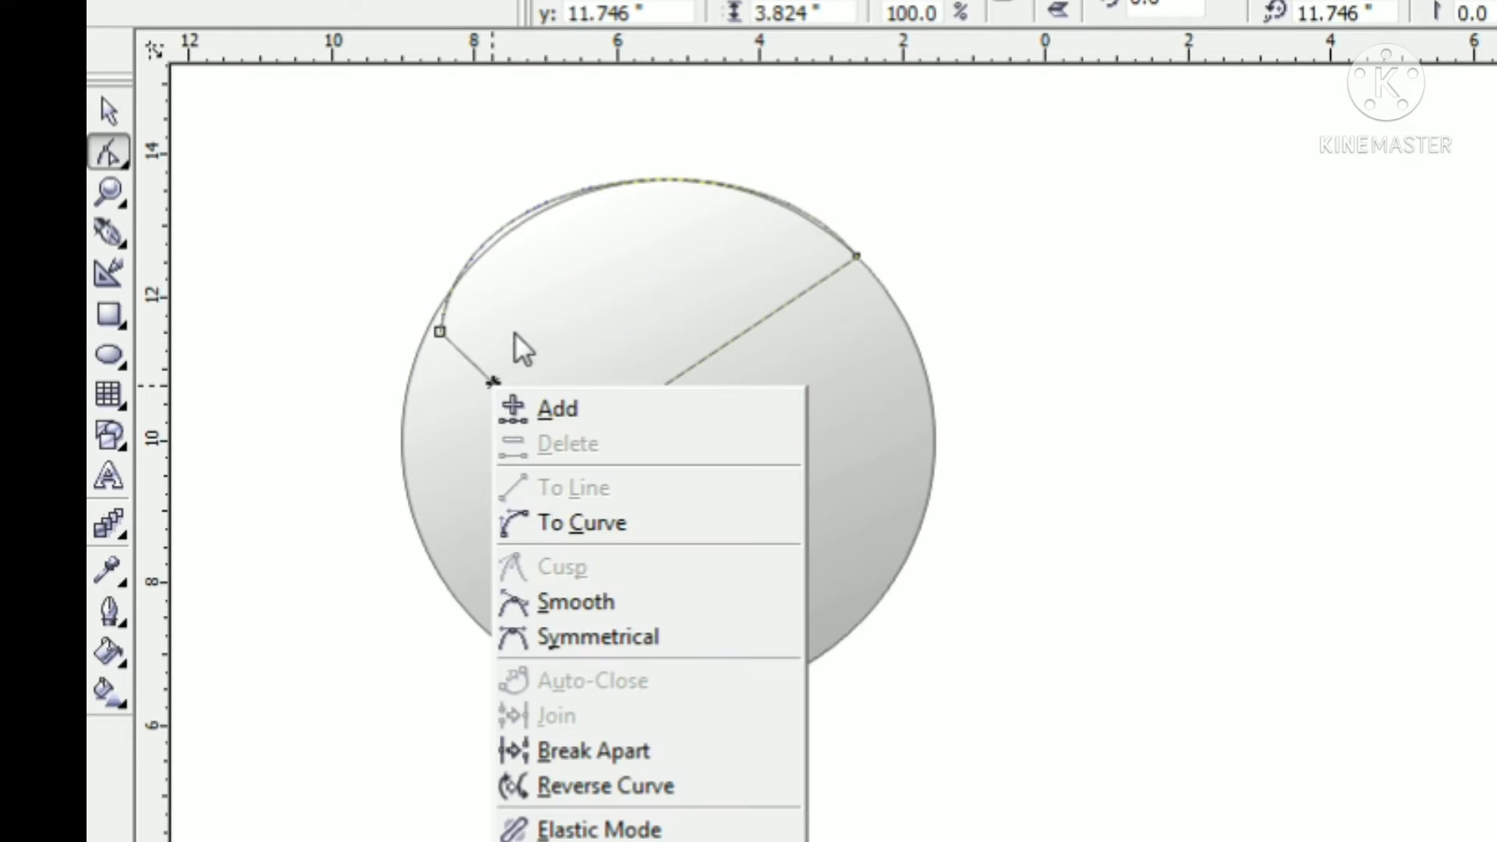
{"action": "left_click", "coordinate": [515, 333]}
{"action": "left_click_drag", "start_coordinate": [563, 452], "coordinate": [511, 476]}
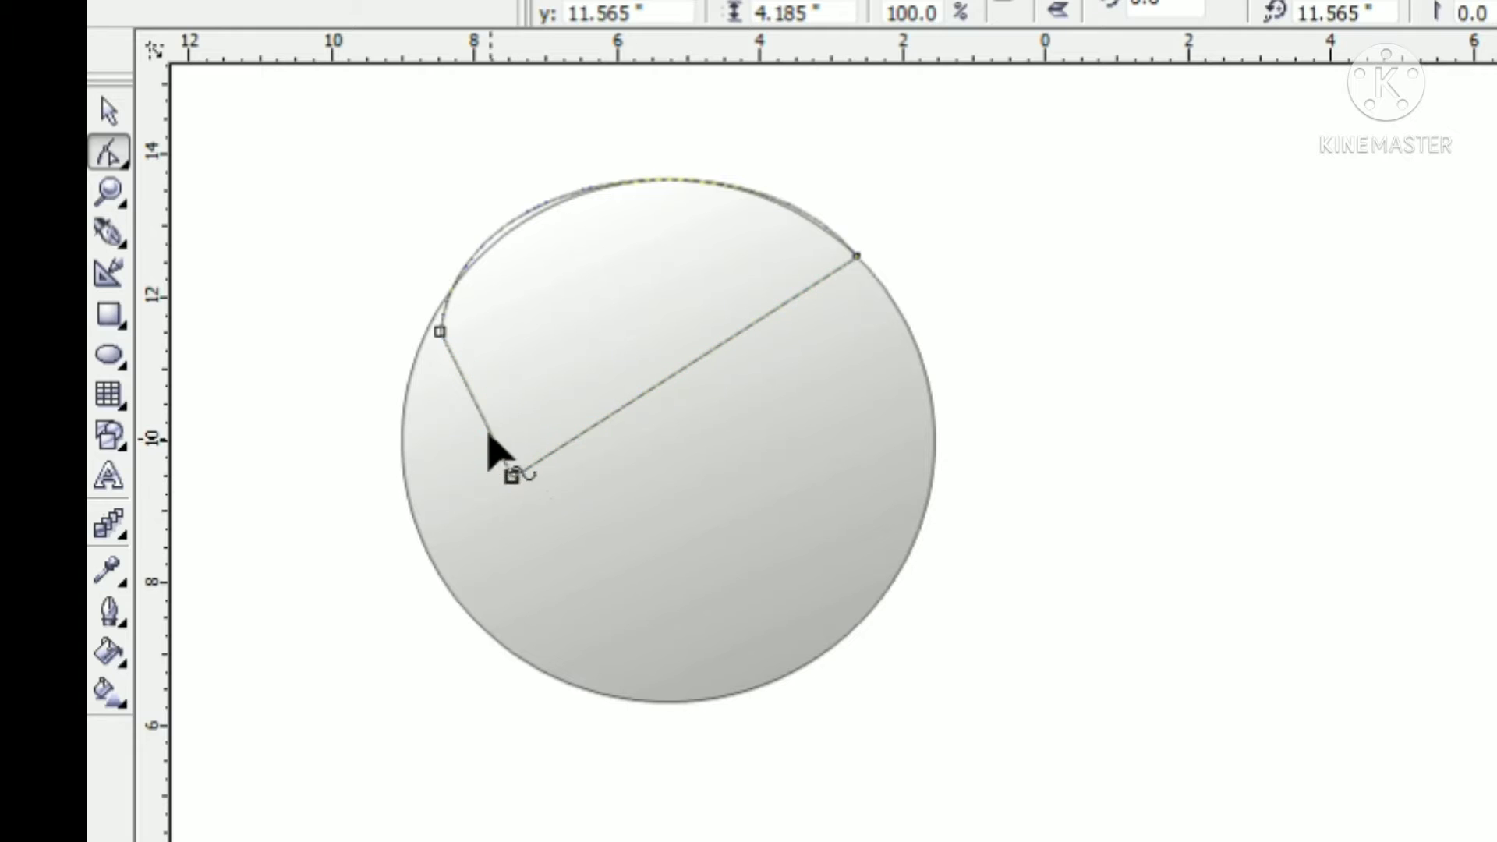
{"action": "right_click", "coordinate": [489, 437]}
{"action": "left_click", "coordinate": [538, 448]}
{"action": "mouse_move", "coordinate": [464, 381]}
{"action": "left_mouse_down"}
{"action": "mouse_move", "coordinate": [434, 425]}
{"action": "mouse_move", "coordinate": [491, 428]}
{"action": "mouse_move", "coordinate": [508, 469]}
{"action": "left_mouse_up"}
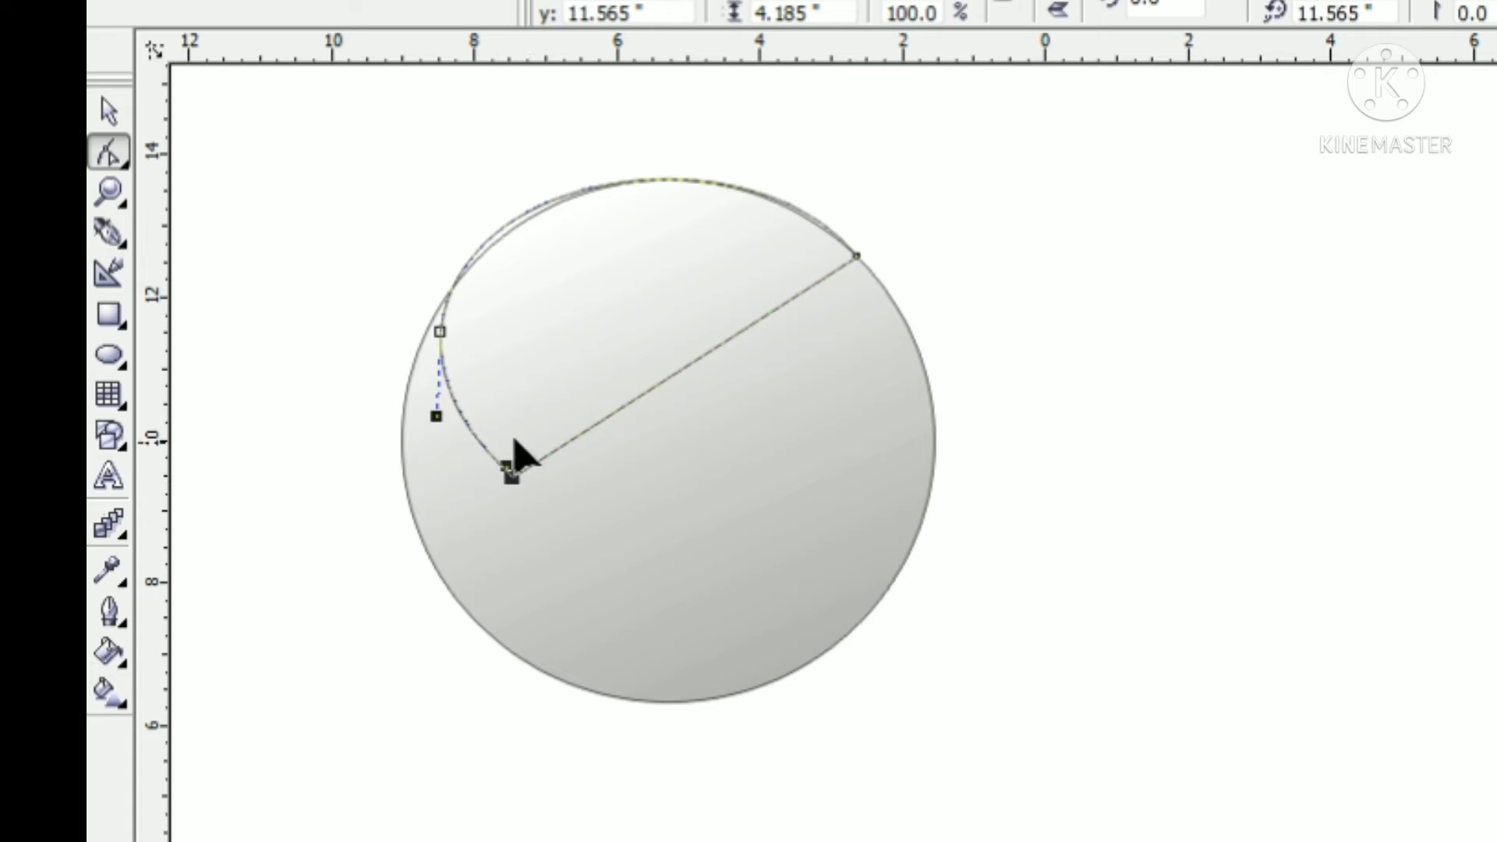
Convert the shape's long lower side to a curve and bend it upward to form a crescent
{"action": "left_click", "coordinate": [700, 356]}
{"action": "right_click", "coordinate": [705, 361]}
{"action": "left_click", "coordinate": [751, 490]}
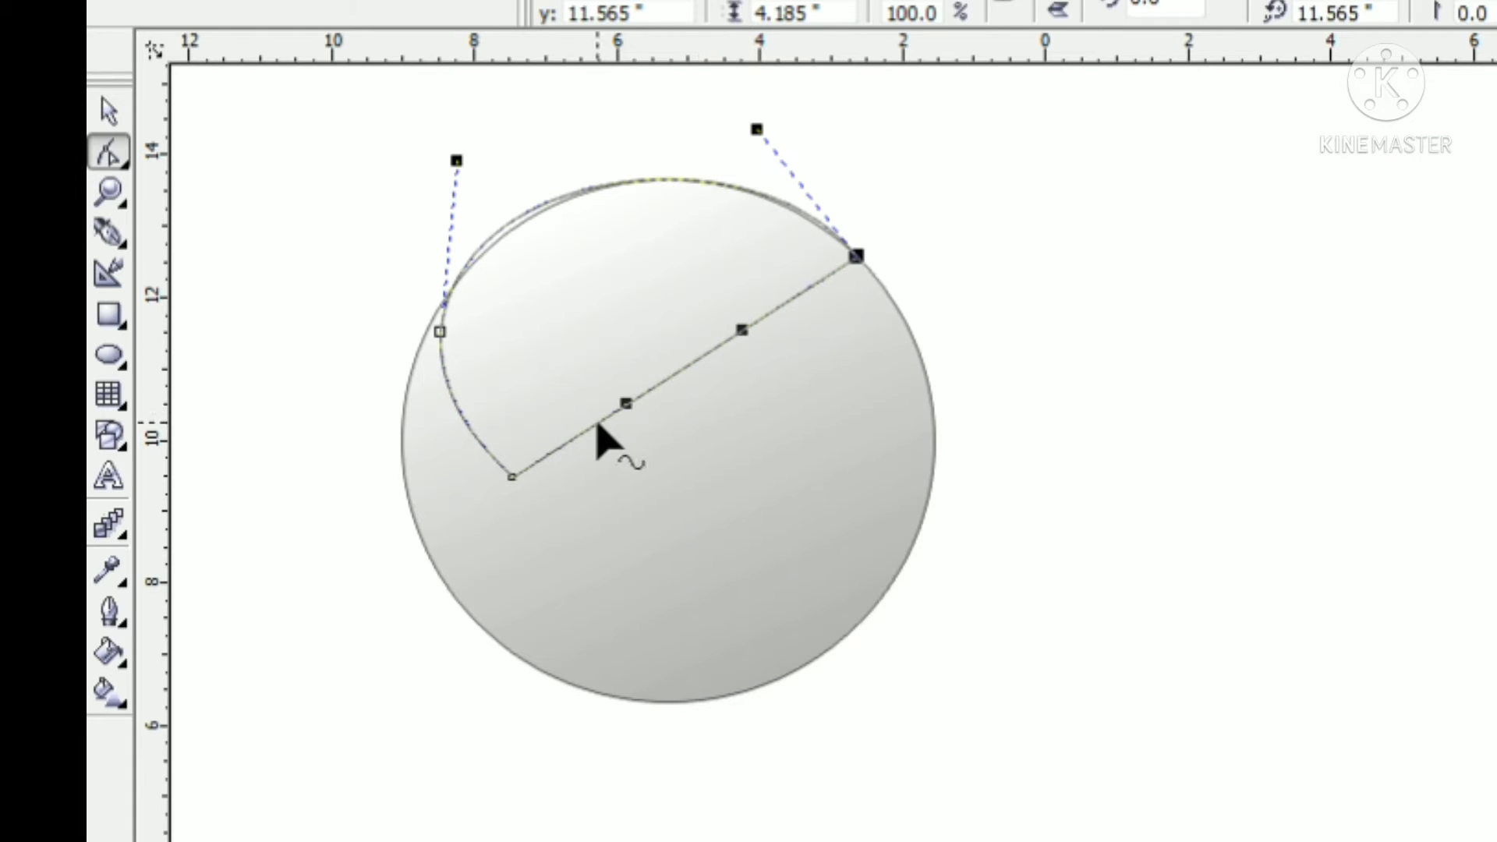
{"action": "left_click_drag", "start_coordinate": [626, 404], "coordinate": [511, 273]}
{"action": "left_click_drag", "start_coordinate": [741, 332], "coordinate": [716, 212]}
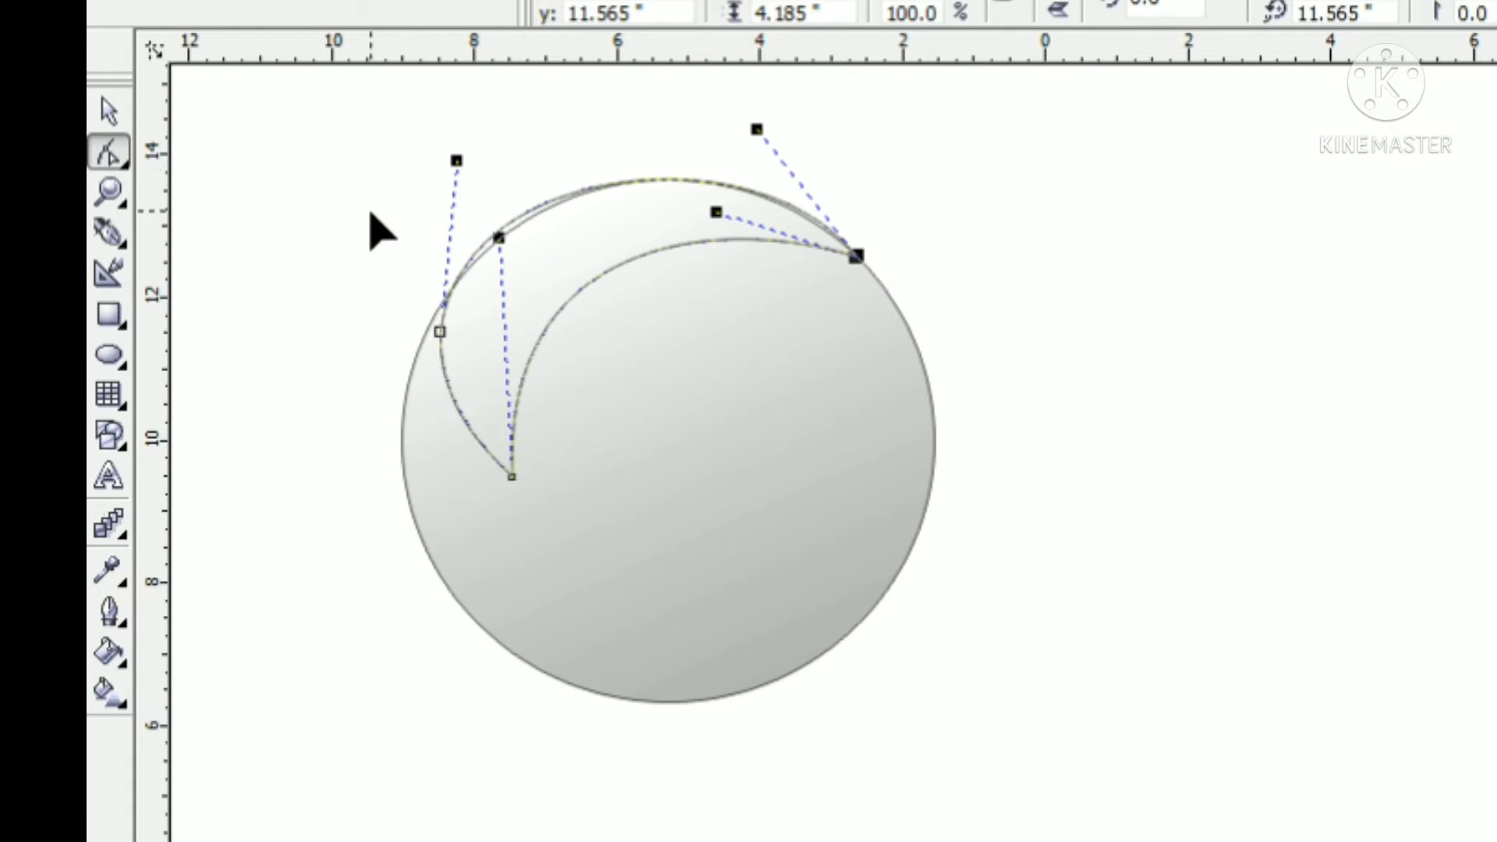
{"action": "left_click", "coordinate": [347, 251]}
Apply a linear gradient to the crescent from pink at its lower-left tip to white at its right tip
{"action": "left_click", "coordinate": [110, 707]}
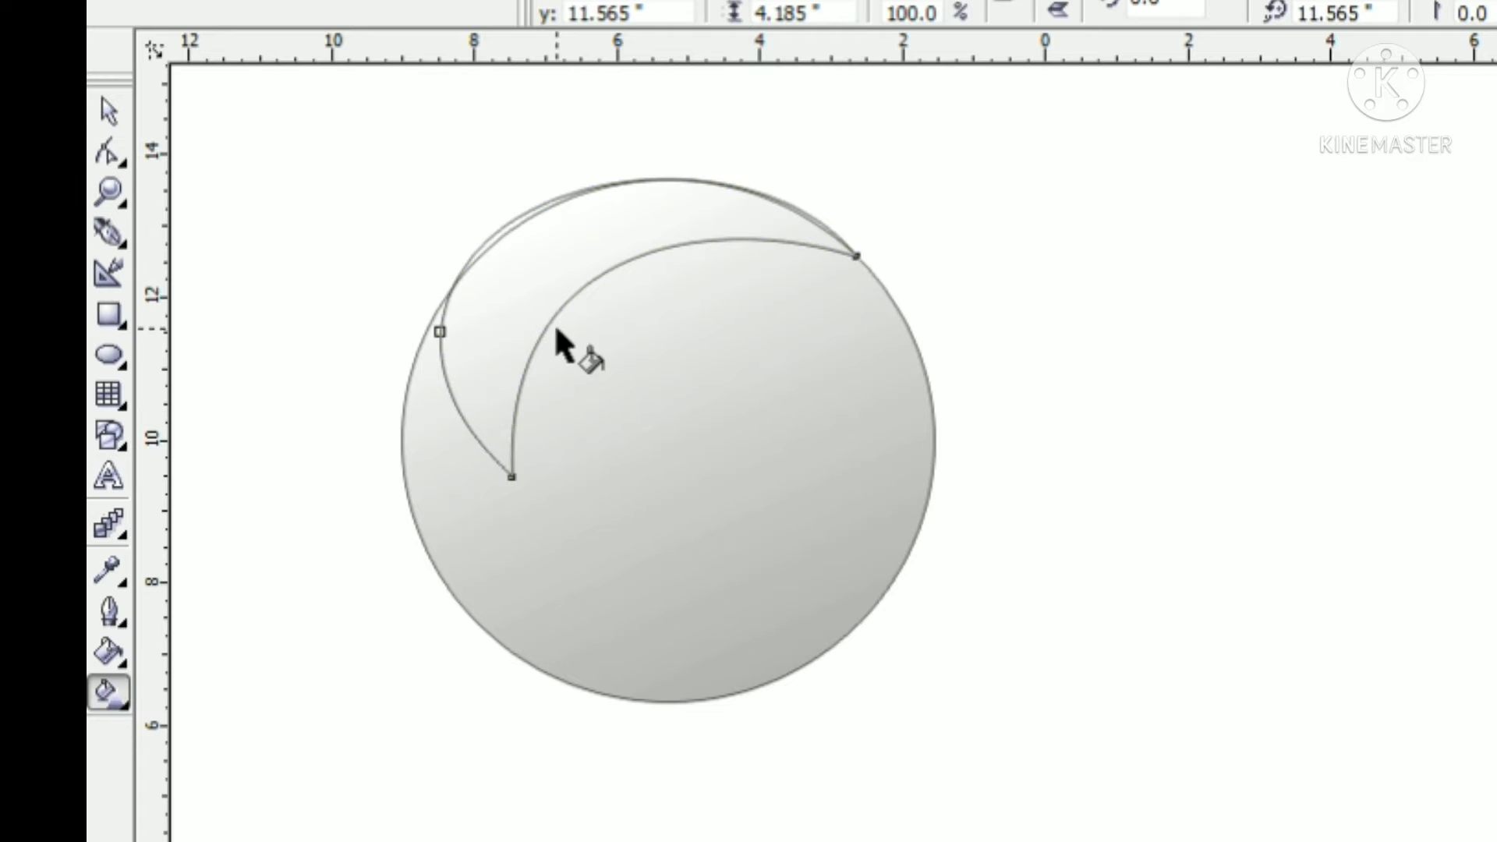
{"action": "left_click_drag", "start_coordinate": [470, 364], "coordinate": [818, 152]}
{"action": "left_click", "coordinate": [470, 365]}
{"action": "left_click", "coordinate": [1452, 636]}
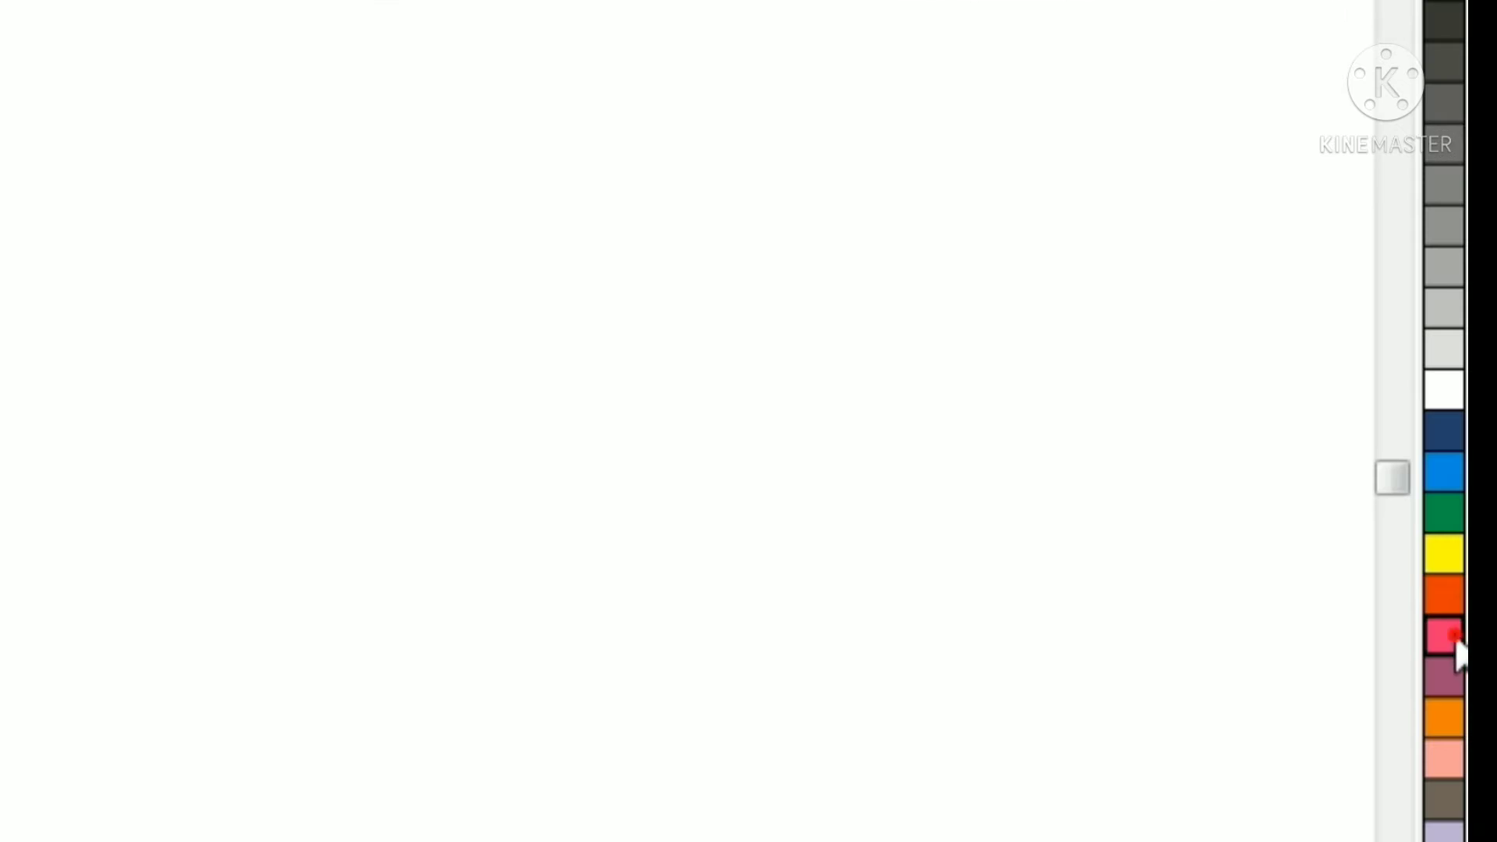
{"action": "left_click", "coordinate": [829, 158]}
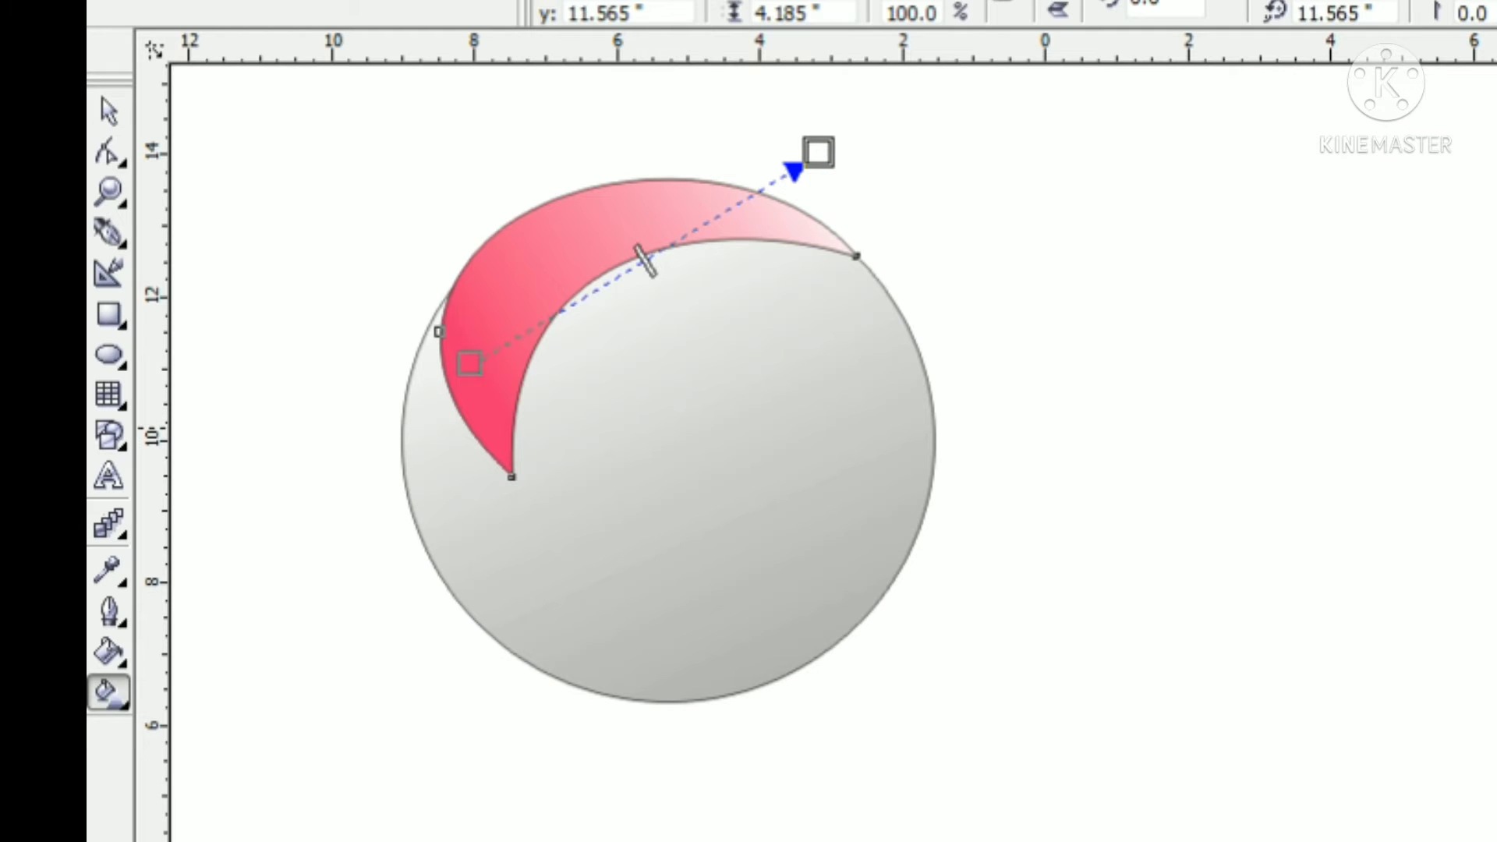
Add a light pink intermediate colour to the crescent's gradient nearer its pink end and set the end colour to blue
{"action": "double_click", "coordinate": [666, 242]}
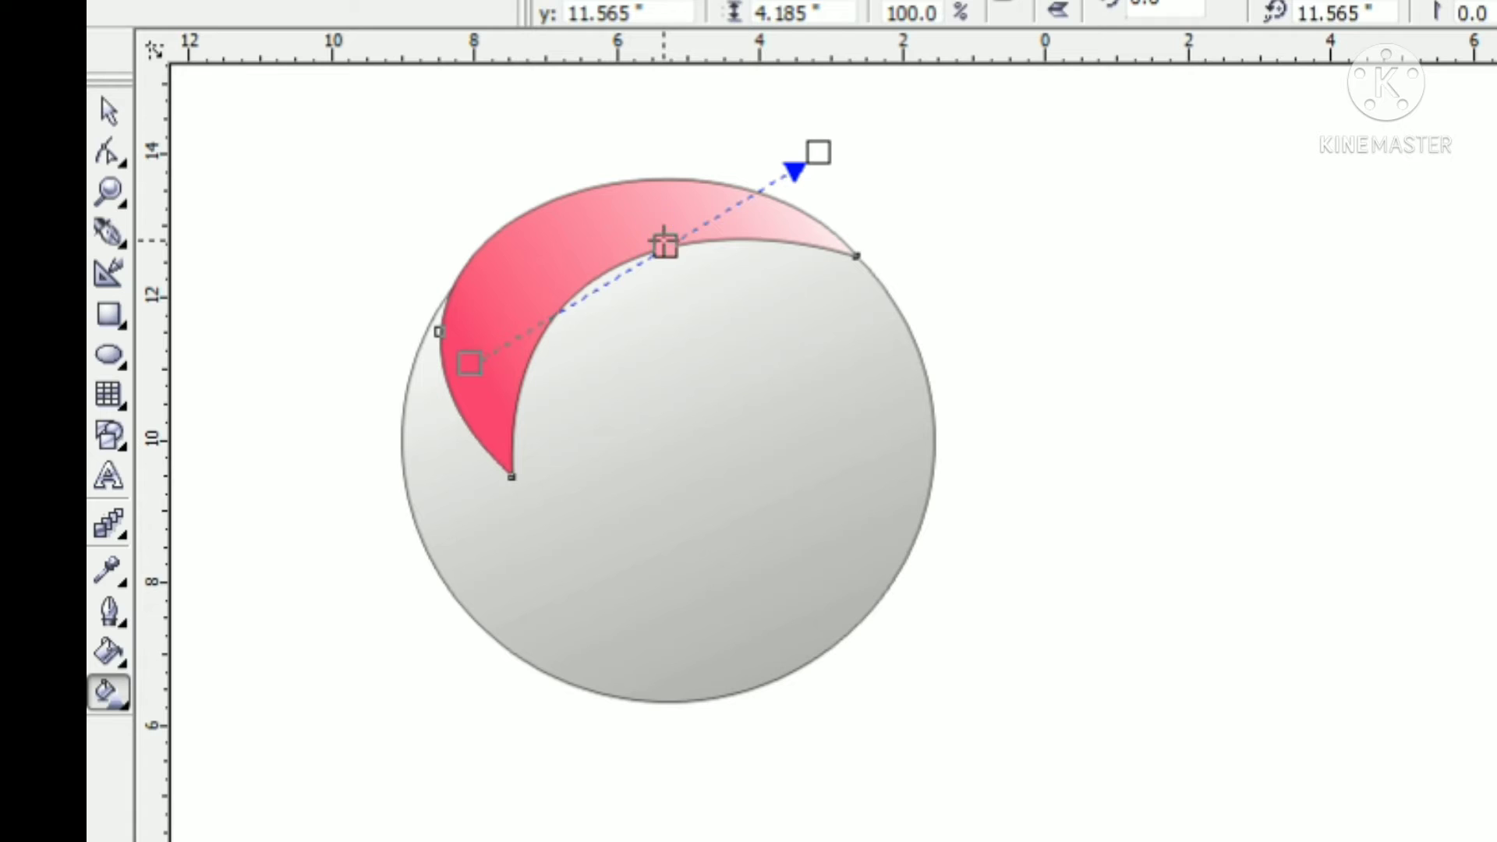
{"action": "left_click", "coordinate": [817, 152]}
{"action": "left_click", "coordinate": [1496, 569]}
{"action": "left_click_drag", "start_coordinate": [666, 246], "coordinate": [576, 298]}
{"action": "left_click", "coordinate": [929, 136]}
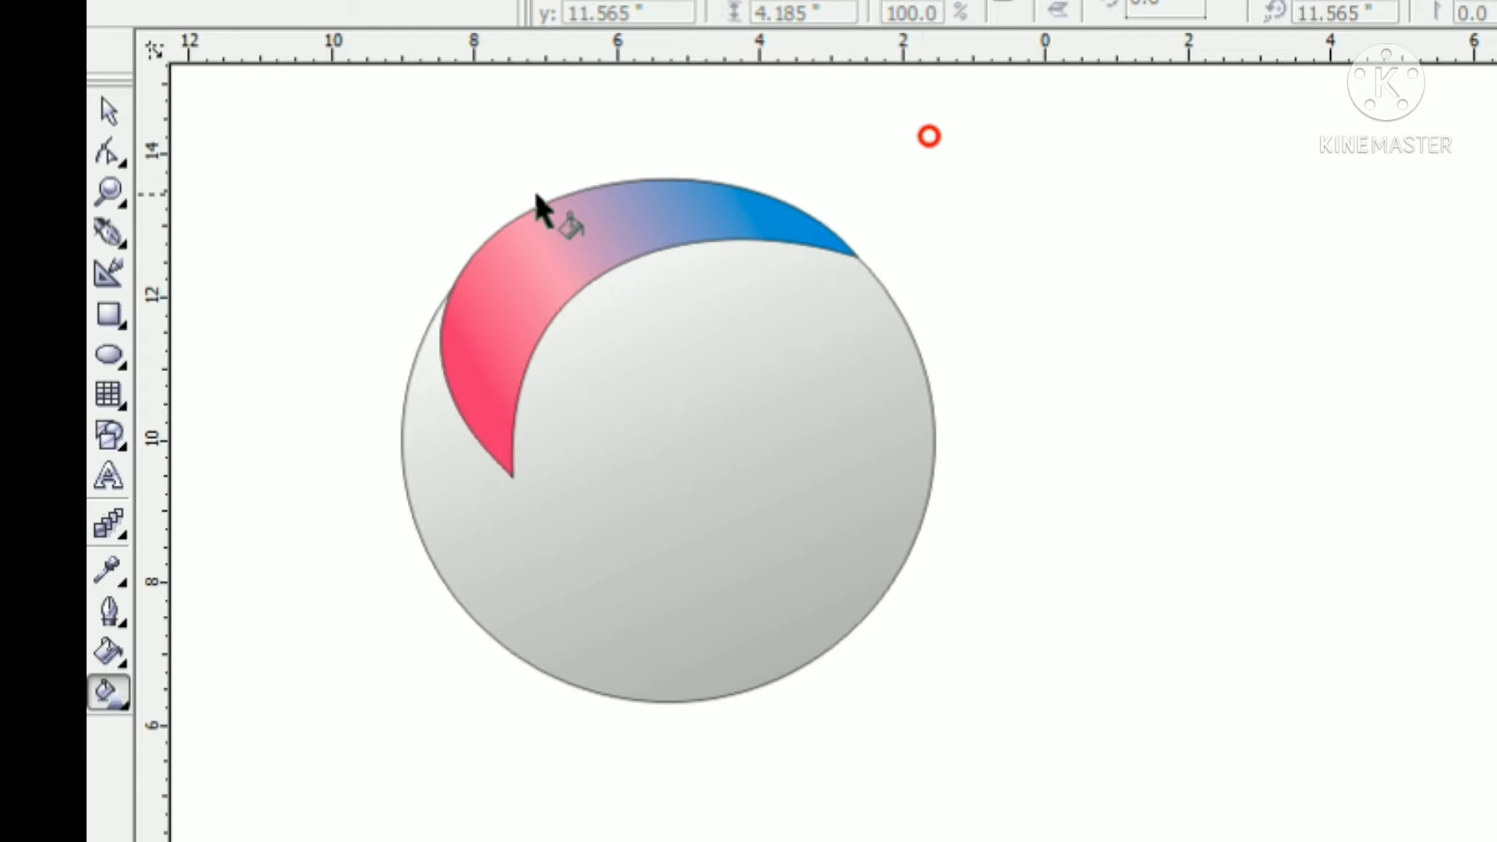
Duplicate the crescent and scale the copy down to about 2.6 inches high inside the original's left part
{"action": "left_click", "coordinate": [509, 267]}
{"action": "key", "text": "space"}
{"action": "key", "text": "ctrl+c"}
{"action": "key", "text": "ctrl+v"}
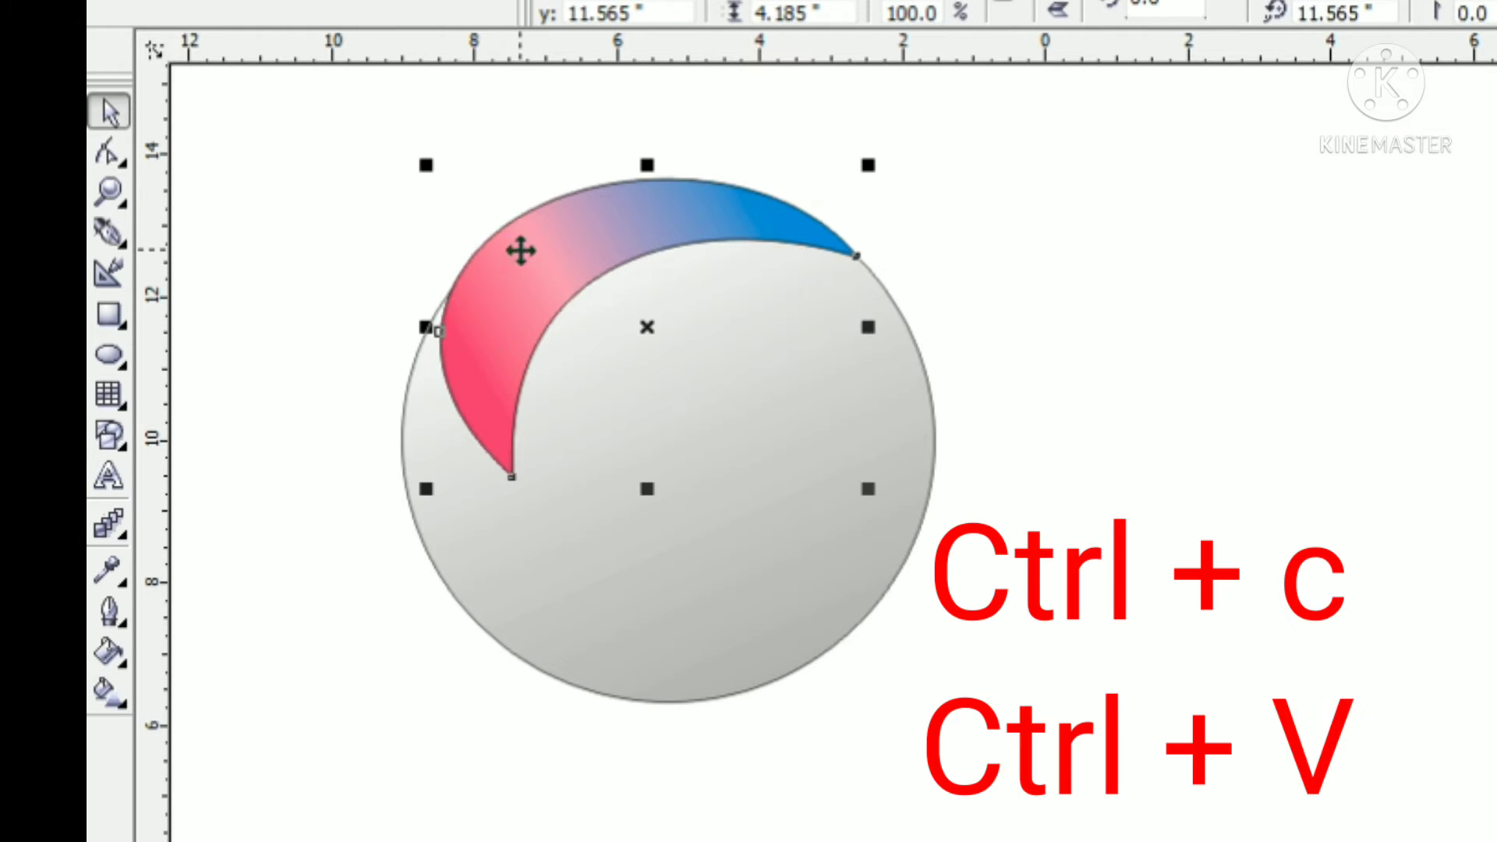
{"action": "left_click_drag", "start_coordinate": [877, 488], "coordinate": [792, 426]}
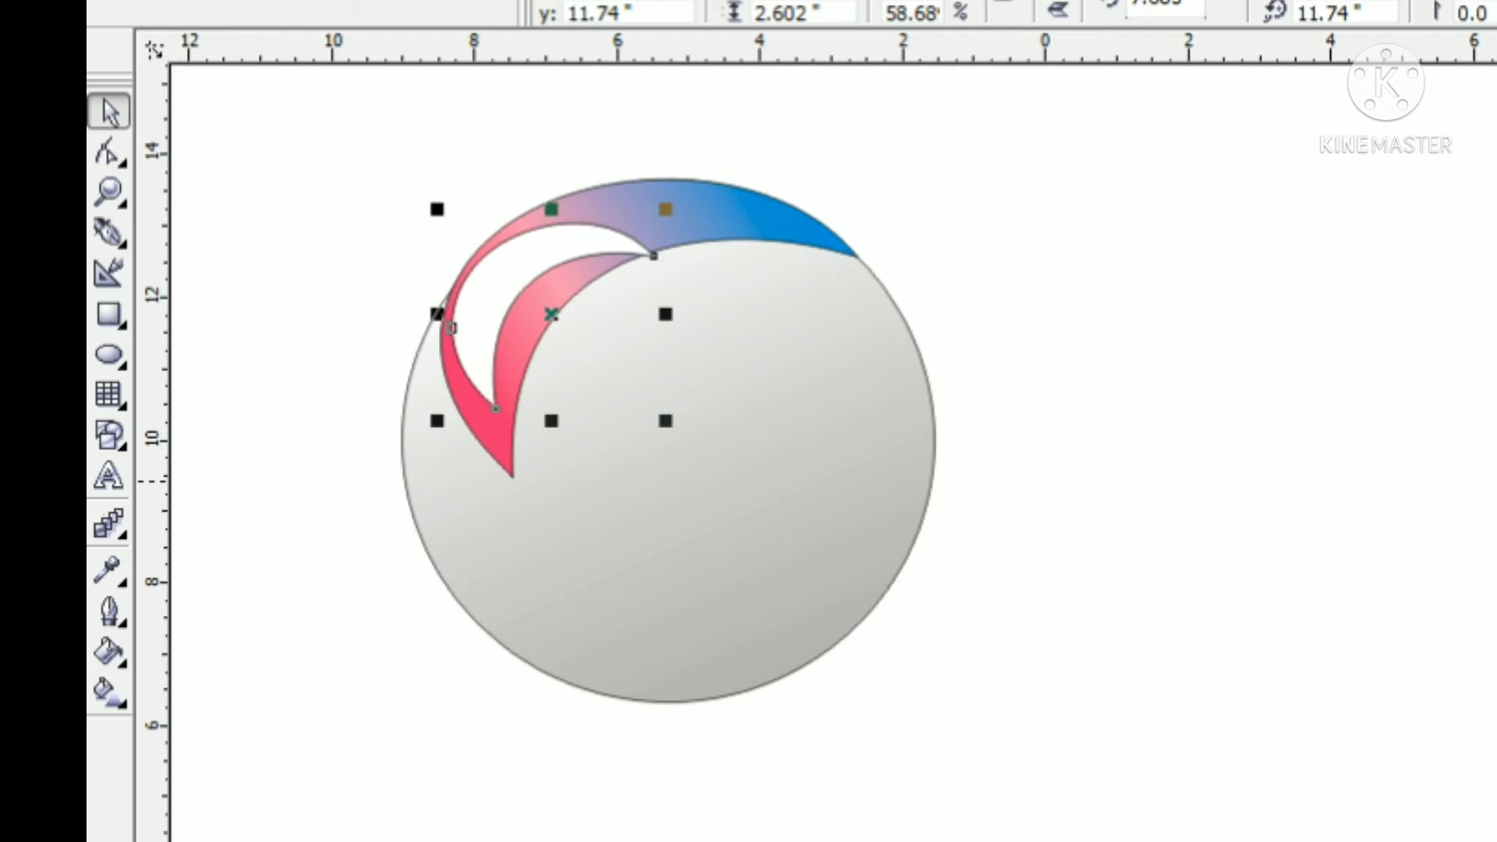
Give the small inner crescent a linear gradient from pink at its left to blue at its upper right
{"action": "left_click", "coordinate": [95, 696]}
{"action": "left_click_drag", "start_coordinate": [452, 332], "coordinate": [906, 122]}
{"action": "left_click", "coordinate": [1297, 611]}
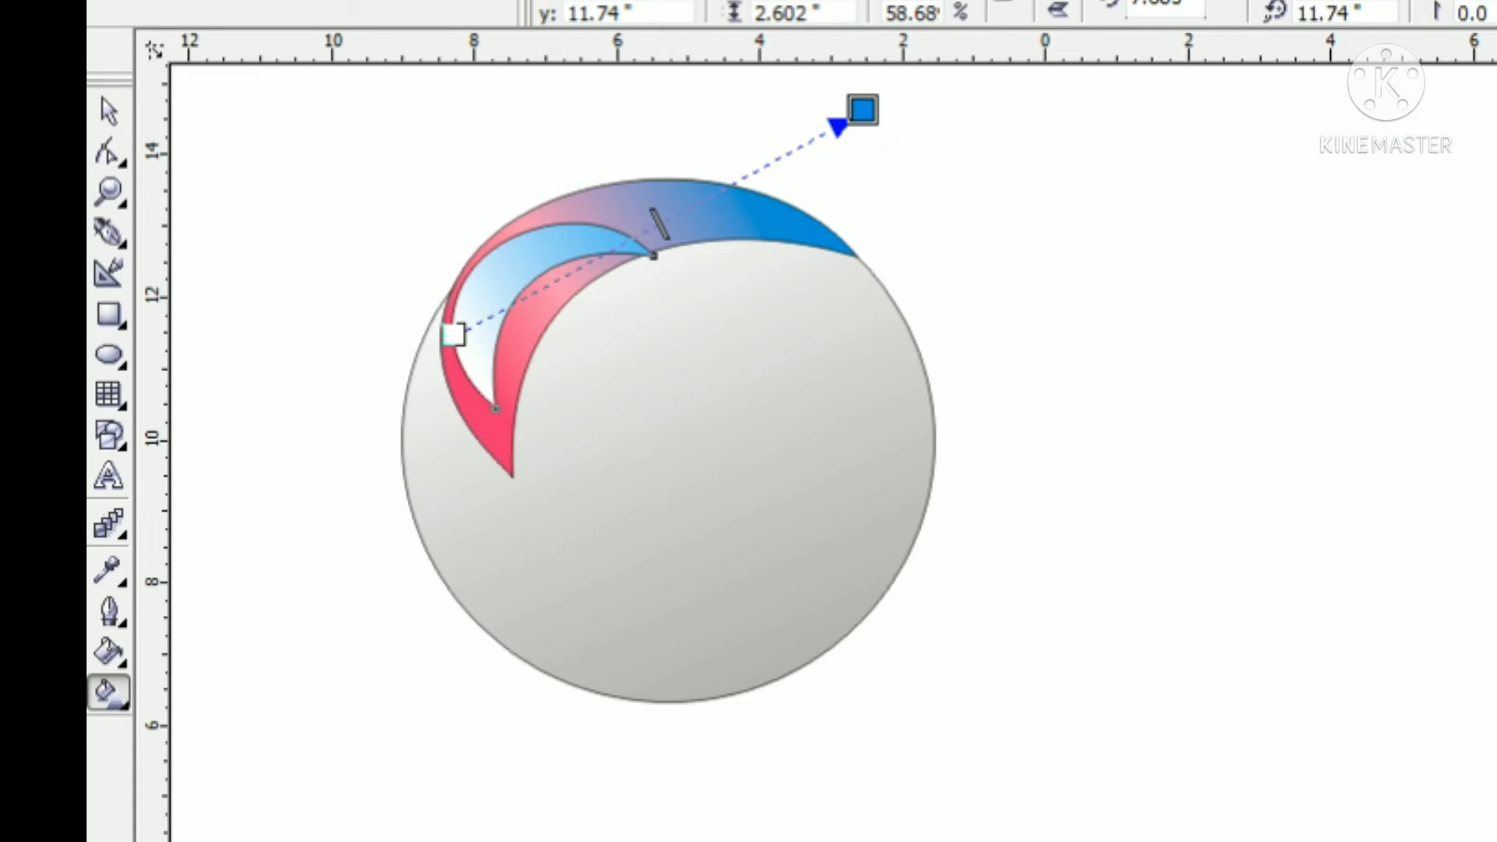
{"action": "left_click_drag", "start_coordinate": [454, 335], "coordinate": [445, 407]}
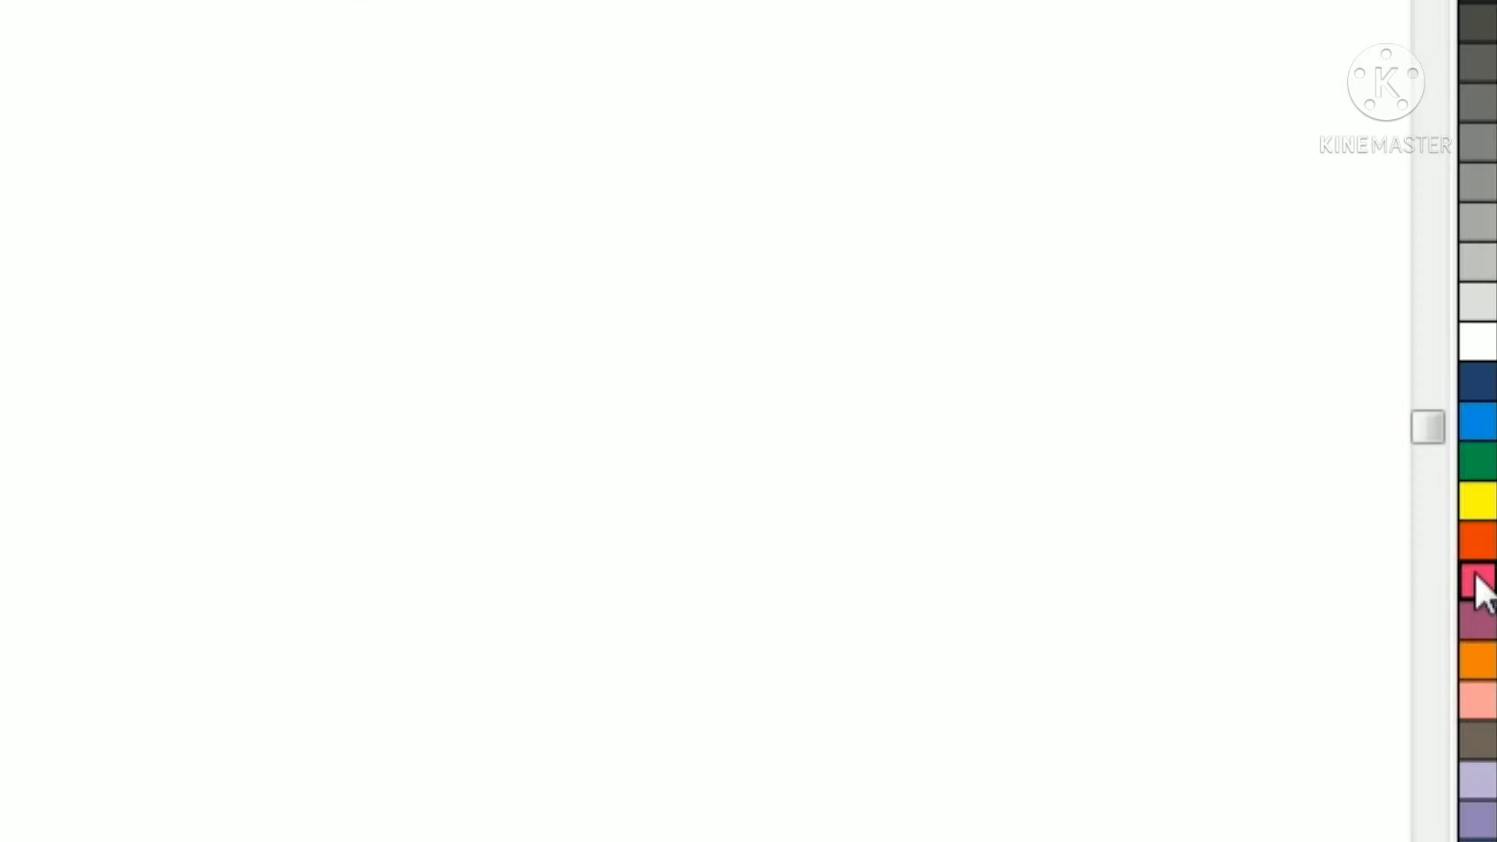
{"action": "left_click", "coordinate": [1479, 587]}
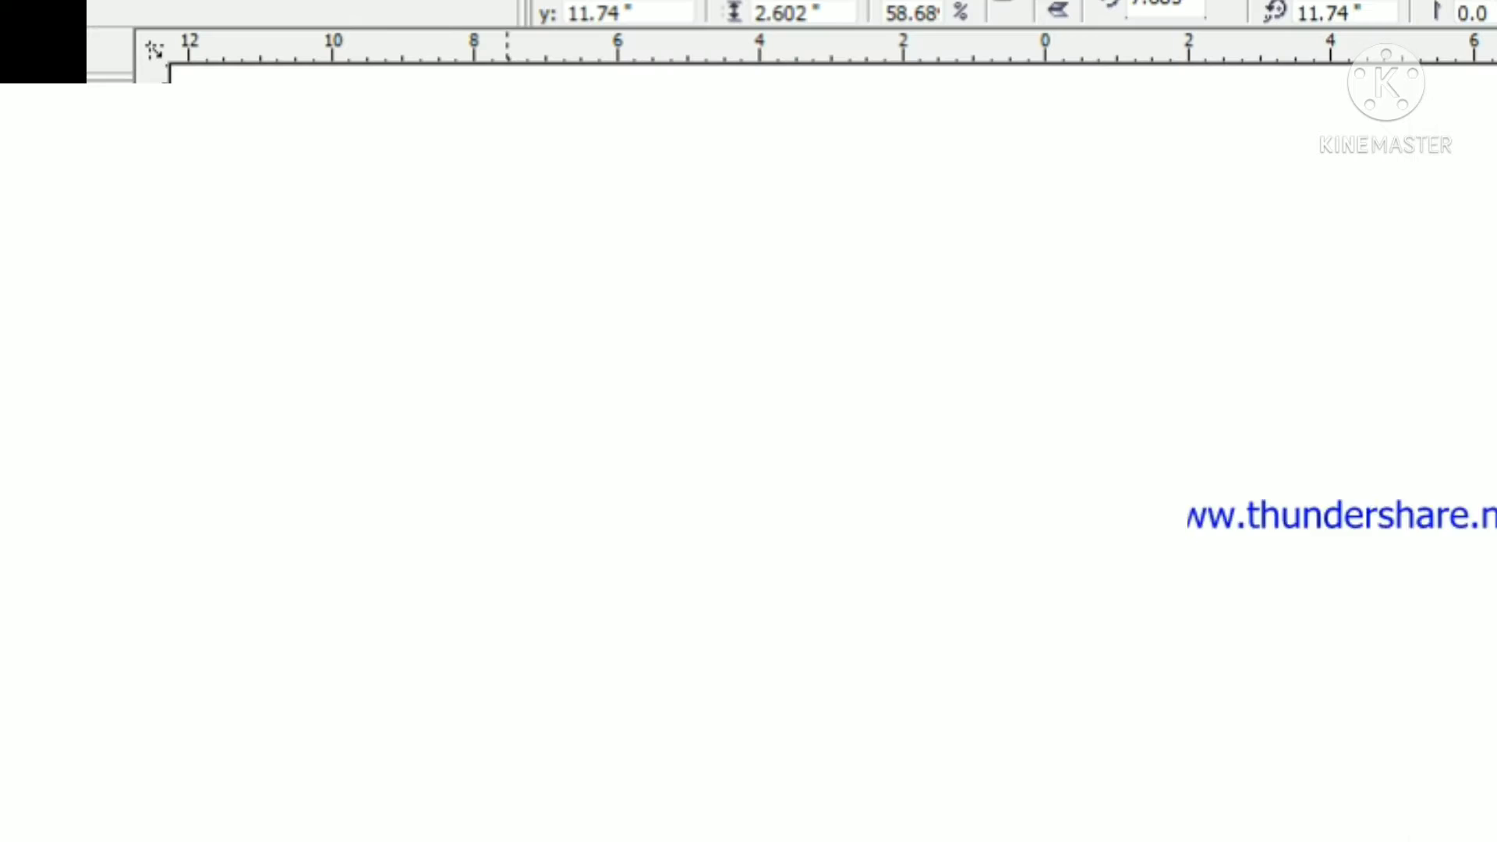
{"action": "left_click", "coordinate": [894, 180]}
{"action": "left_click", "coordinate": [502, 274]}
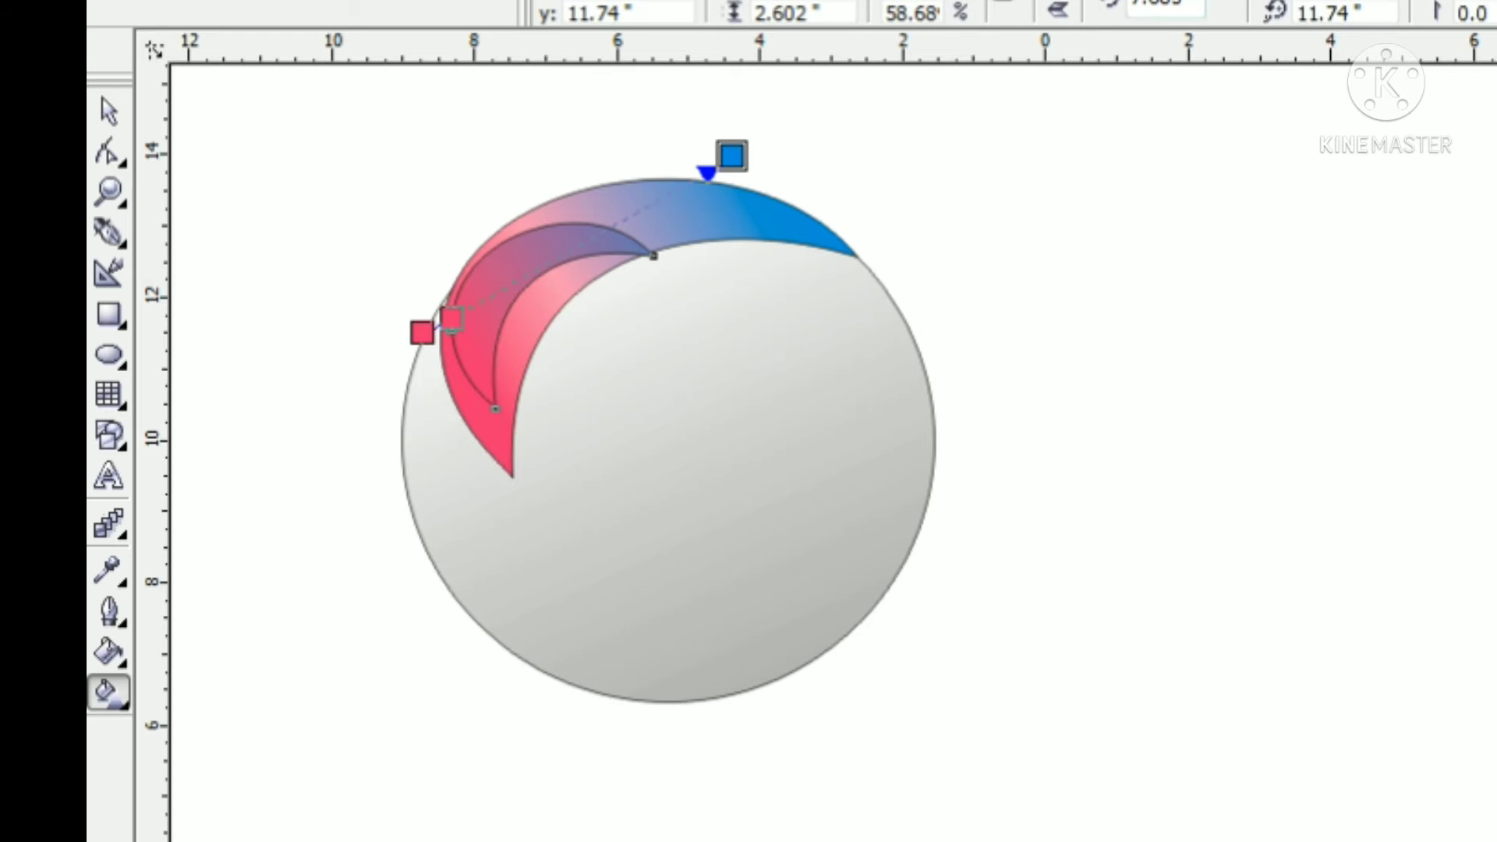
Remove the outline from the small inner crescent
{"action": "key", "text": "space"}
{"action": "left_click", "coordinate": [525, 241]}
{"action": "left_click", "coordinate": [1176, 146]}
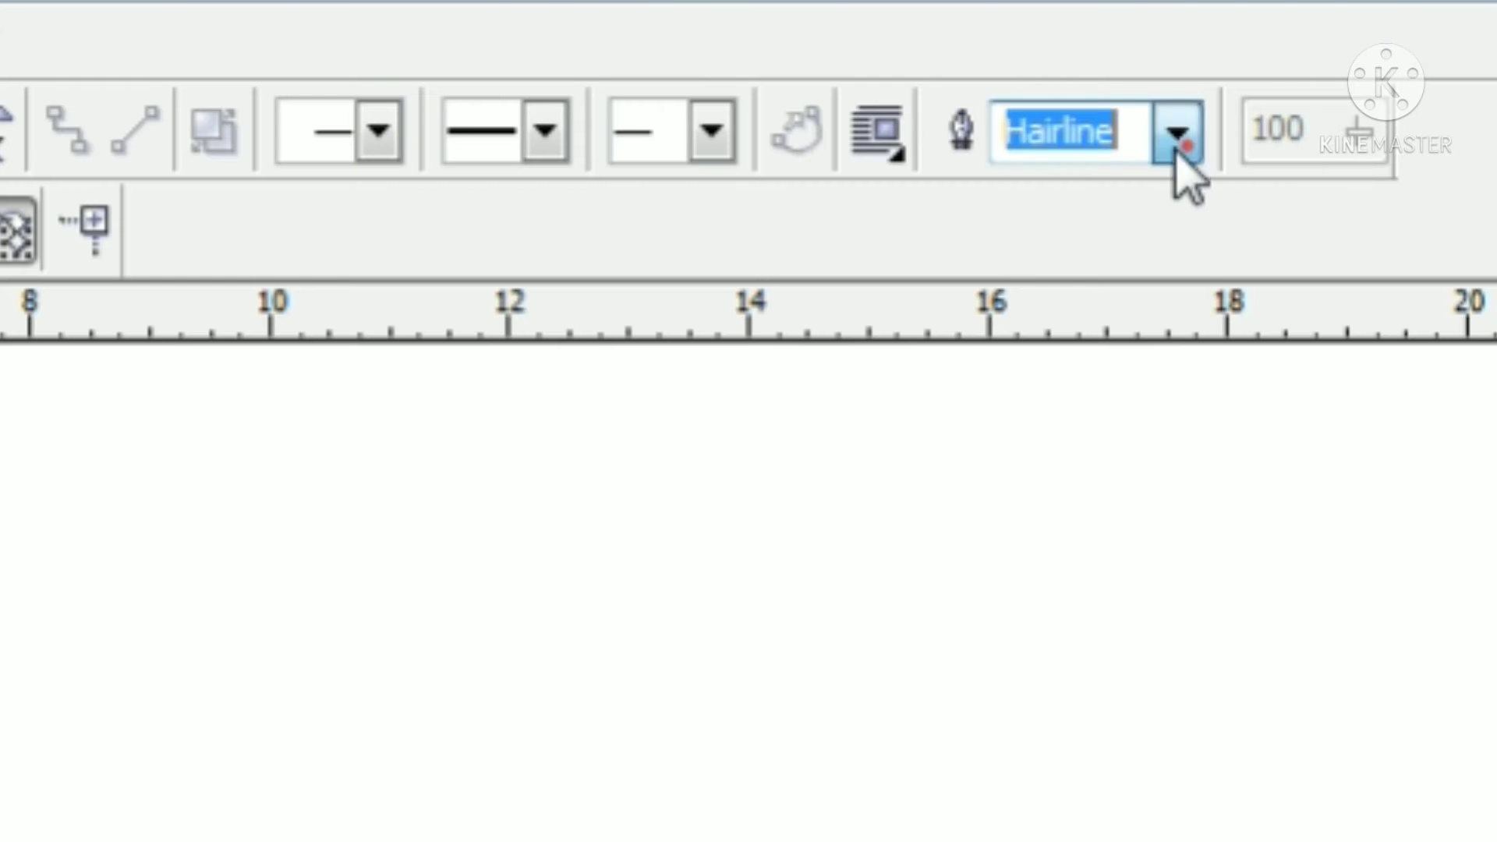
{"action": "left_click", "coordinate": [1144, 188]}
{"action": "key", "text": "Escape"}
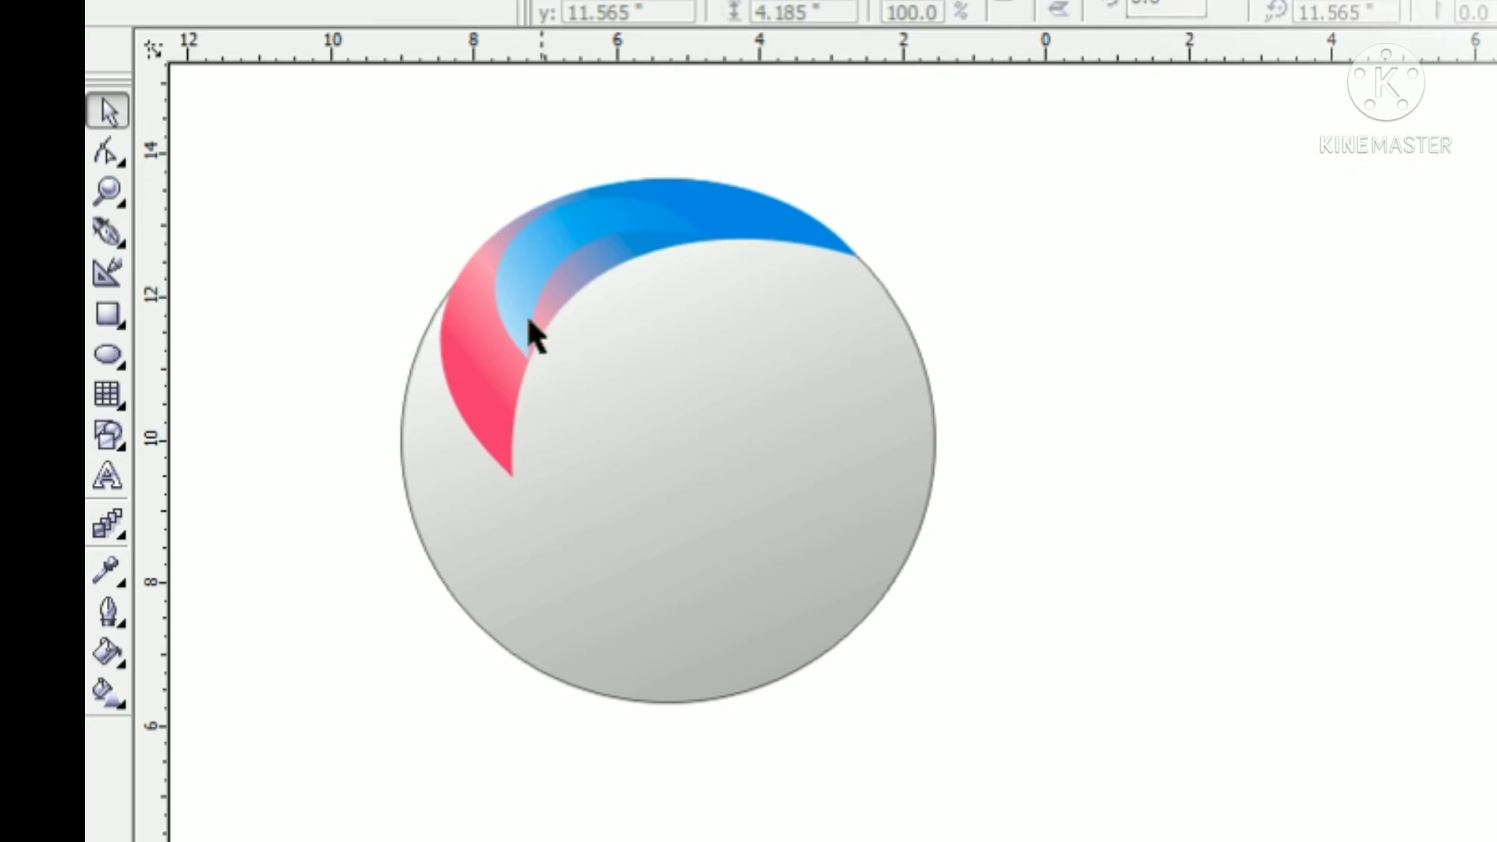
Extend the lower tip of the light-blue inner crescent down toward the pink crescent's tip
{"action": "left_click", "coordinate": [520, 307]}
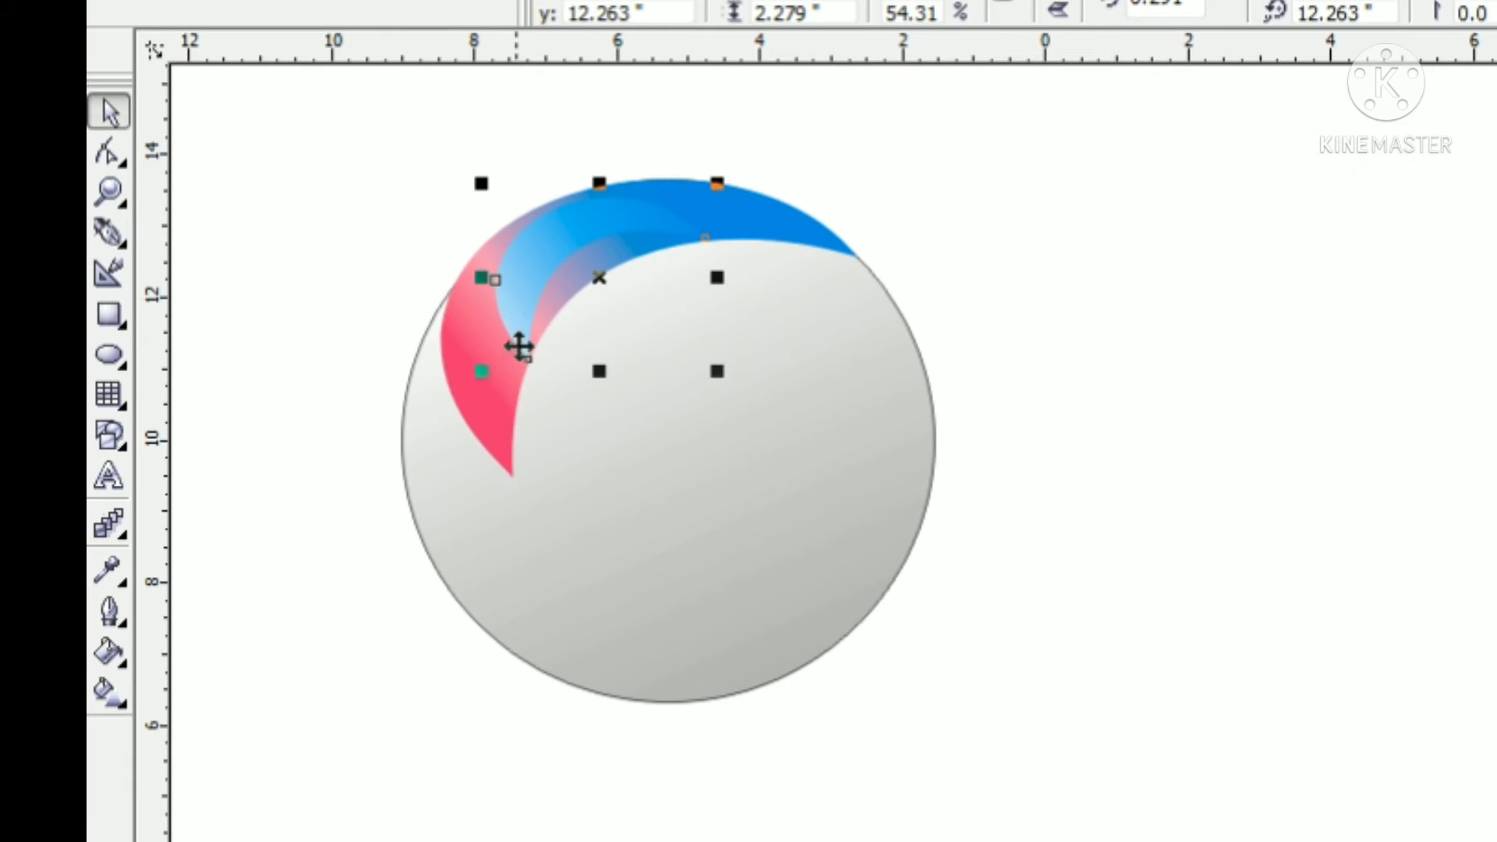
{"action": "double_click", "coordinate": [524, 356]}
{"action": "left_click_drag", "start_coordinate": [503, 414], "coordinate": [493, 403]}
{"action": "left_click", "coordinate": [107, 113]}
{"action": "left_click", "coordinate": [333, 180]}
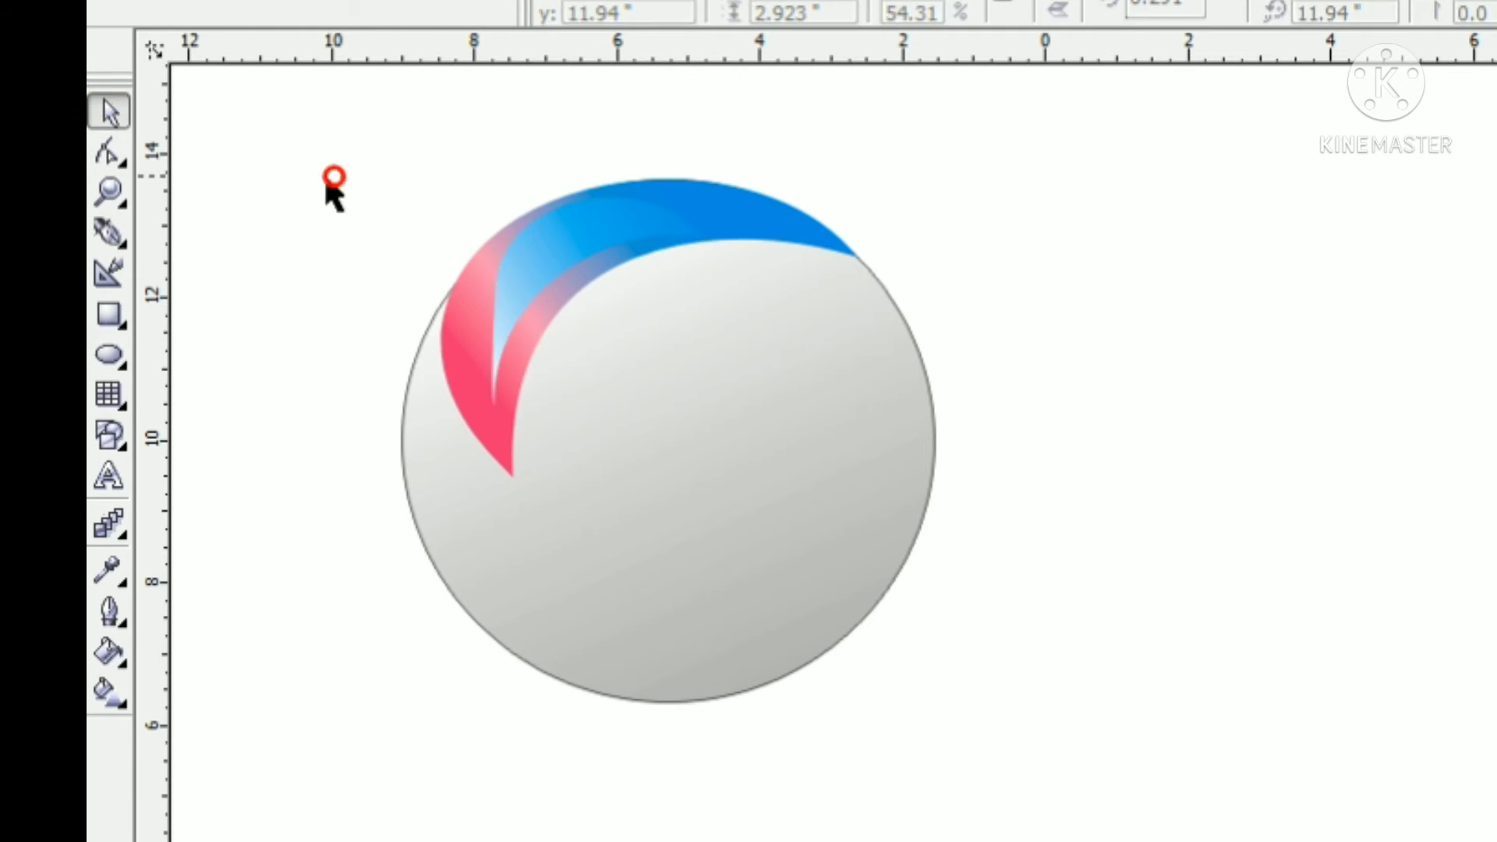
Duplicate the combined pink and blue crescents and place the copy lower inside the circle
{"action": "left_click", "coordinate": [586, 242]}
{"action": "left_click", "coordinate": [785, 222], "text": "shift"}
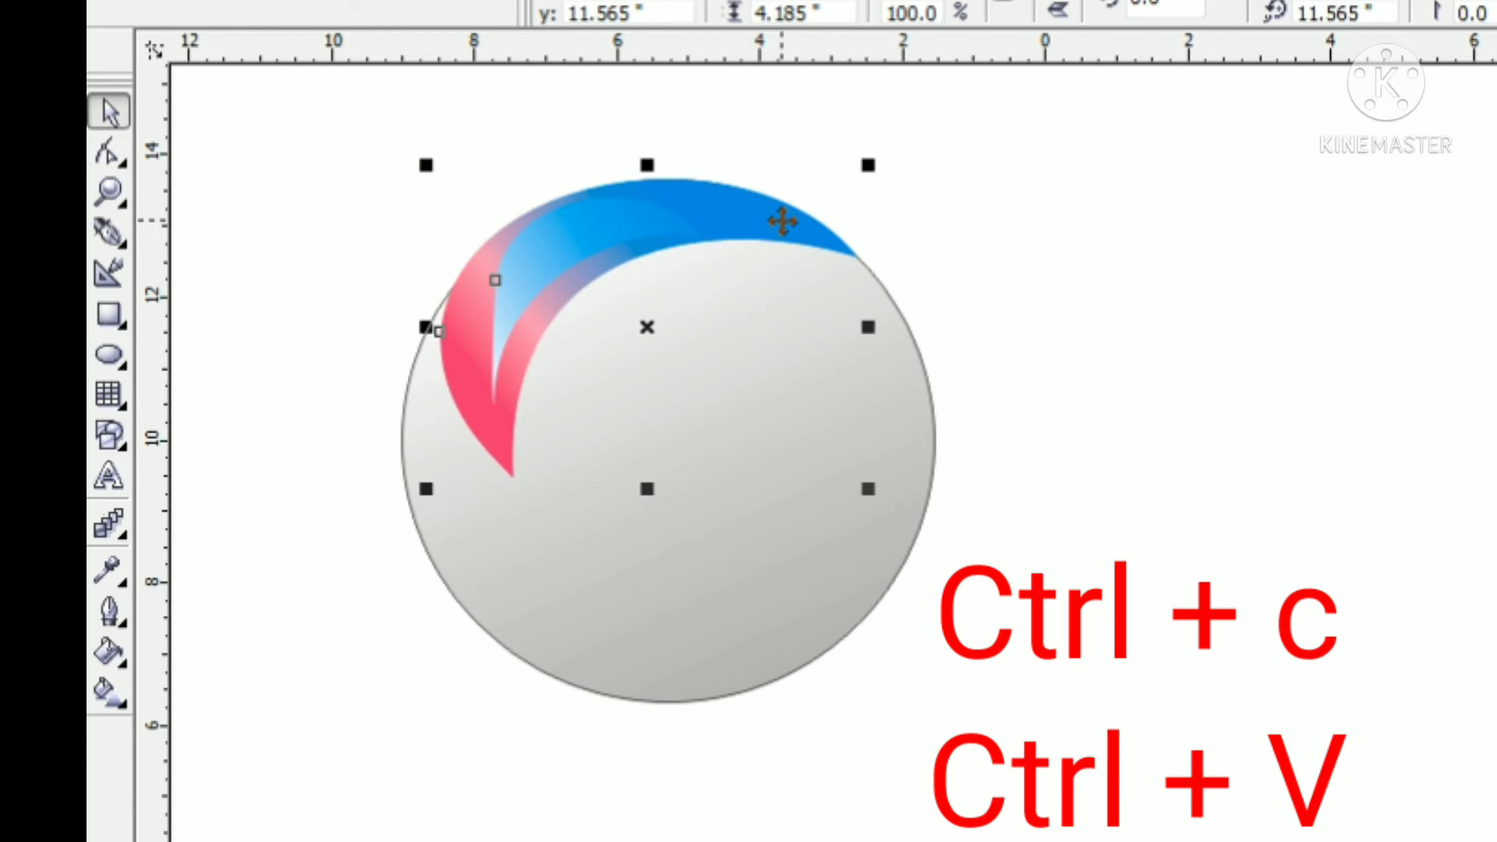
{"action": "key", "text": "ctrl+c"}
{"action": "key", "text": "ctrl+v"}
{"action": "left_click_drag", "start_coordinate": [782, 222], "coordinate": [806, 330]}
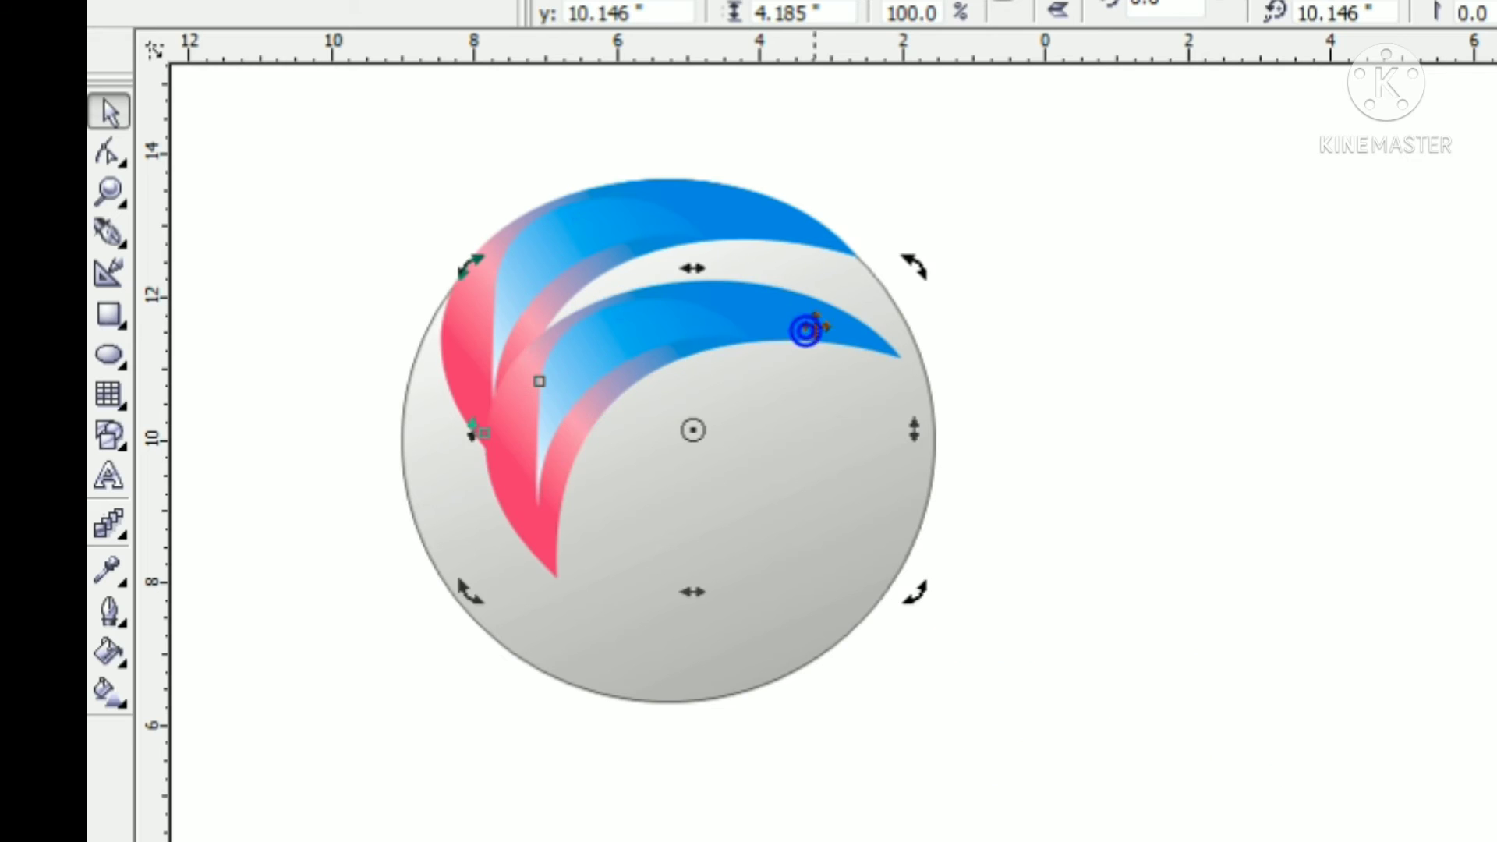
Rotate the duplicated crescents clockwise, fit them against the circle's right edge, and ungroup them
{"action": "left_click_drag", "start_coordinate": [916, 263], "coordinate": [967, 713]}
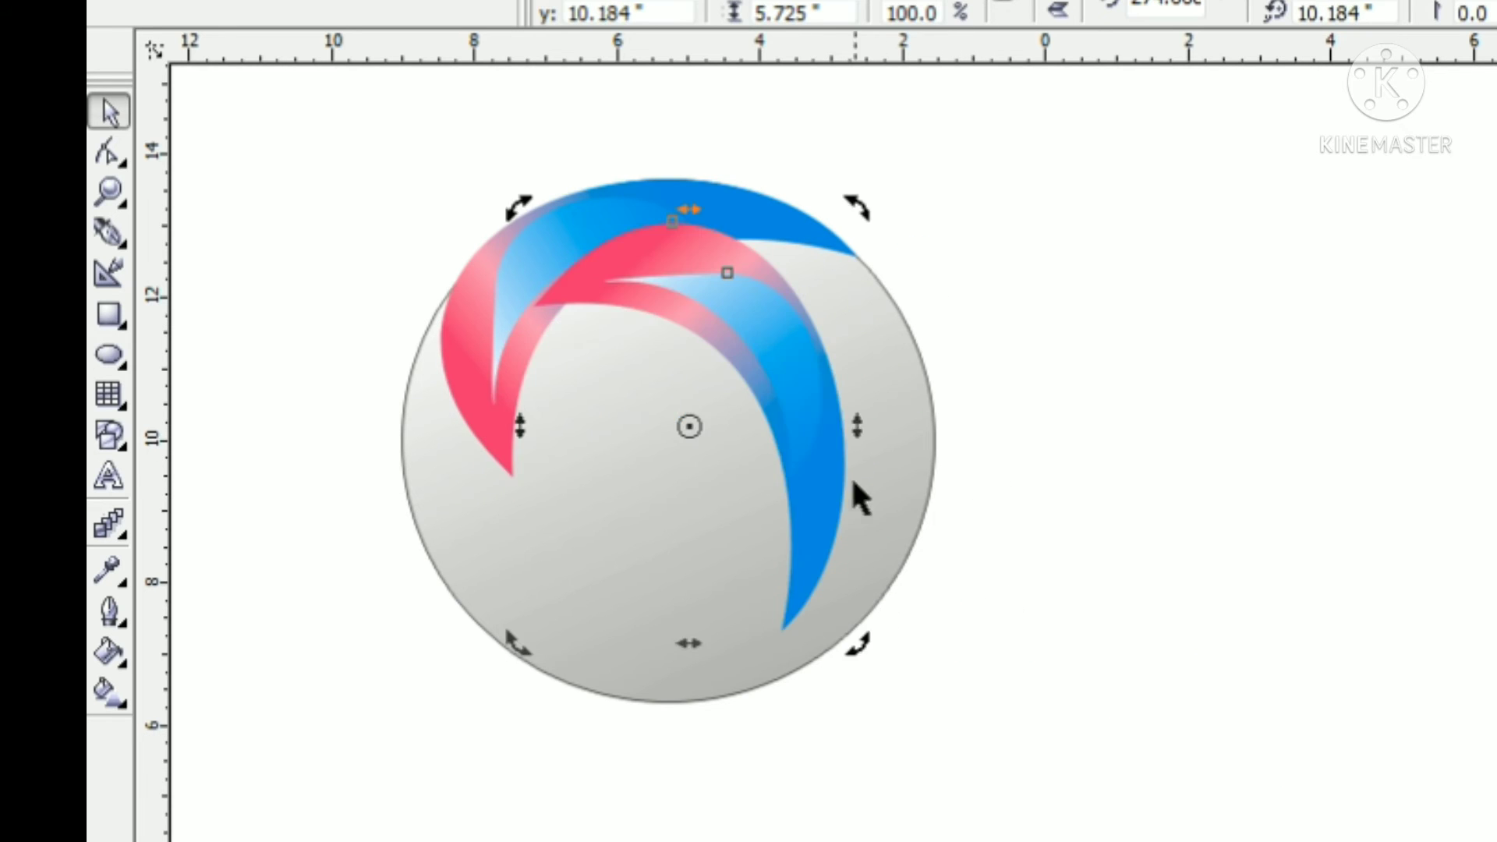
{"action": "left_click_drag", "start_coordinate": [817, 399], "coordinate": [945, 485]}
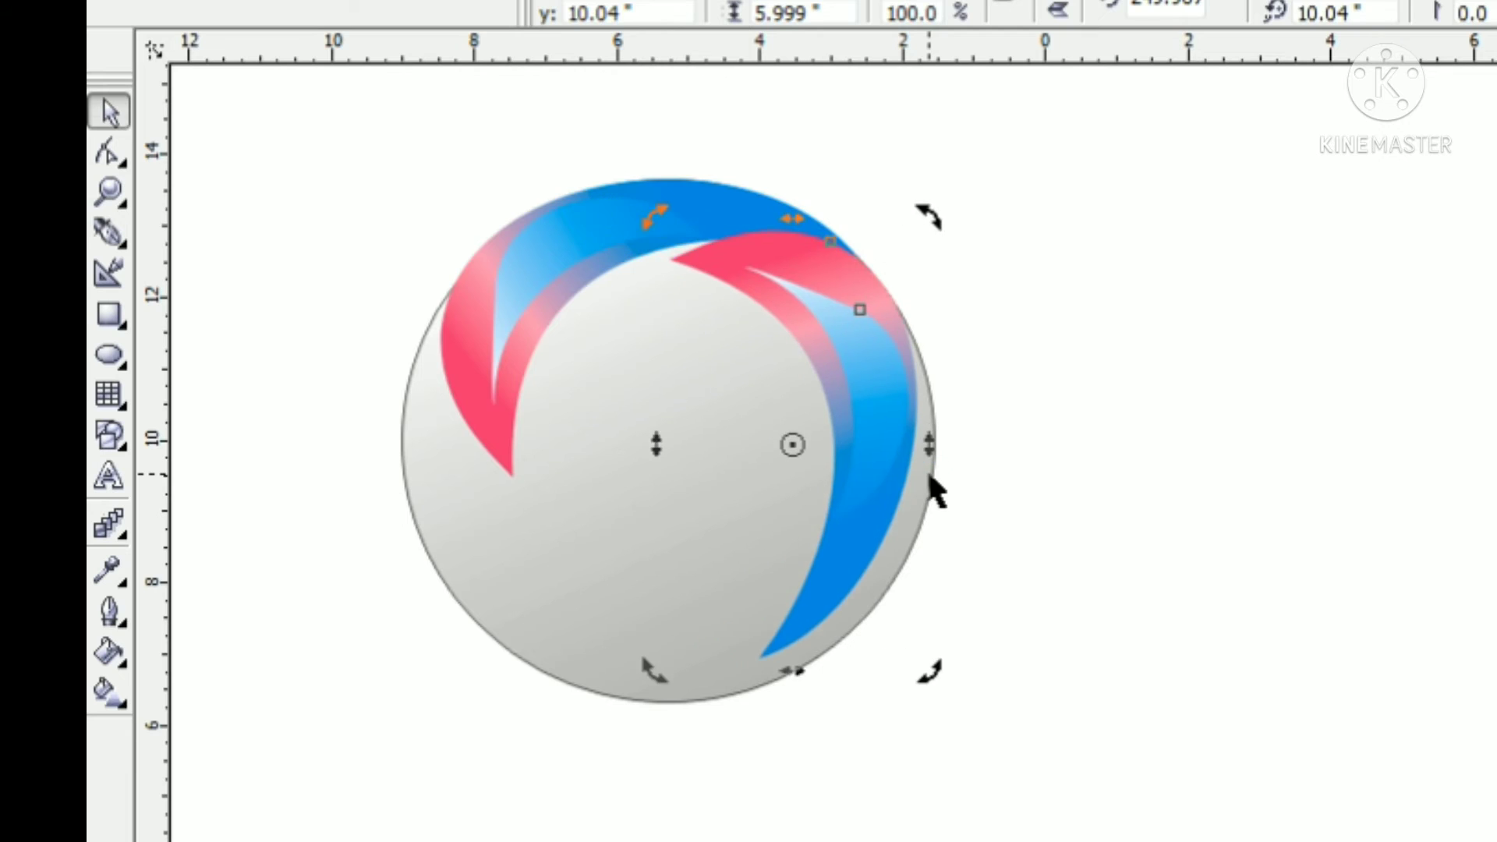
{"action": "key", "text": "ctrl+u"}
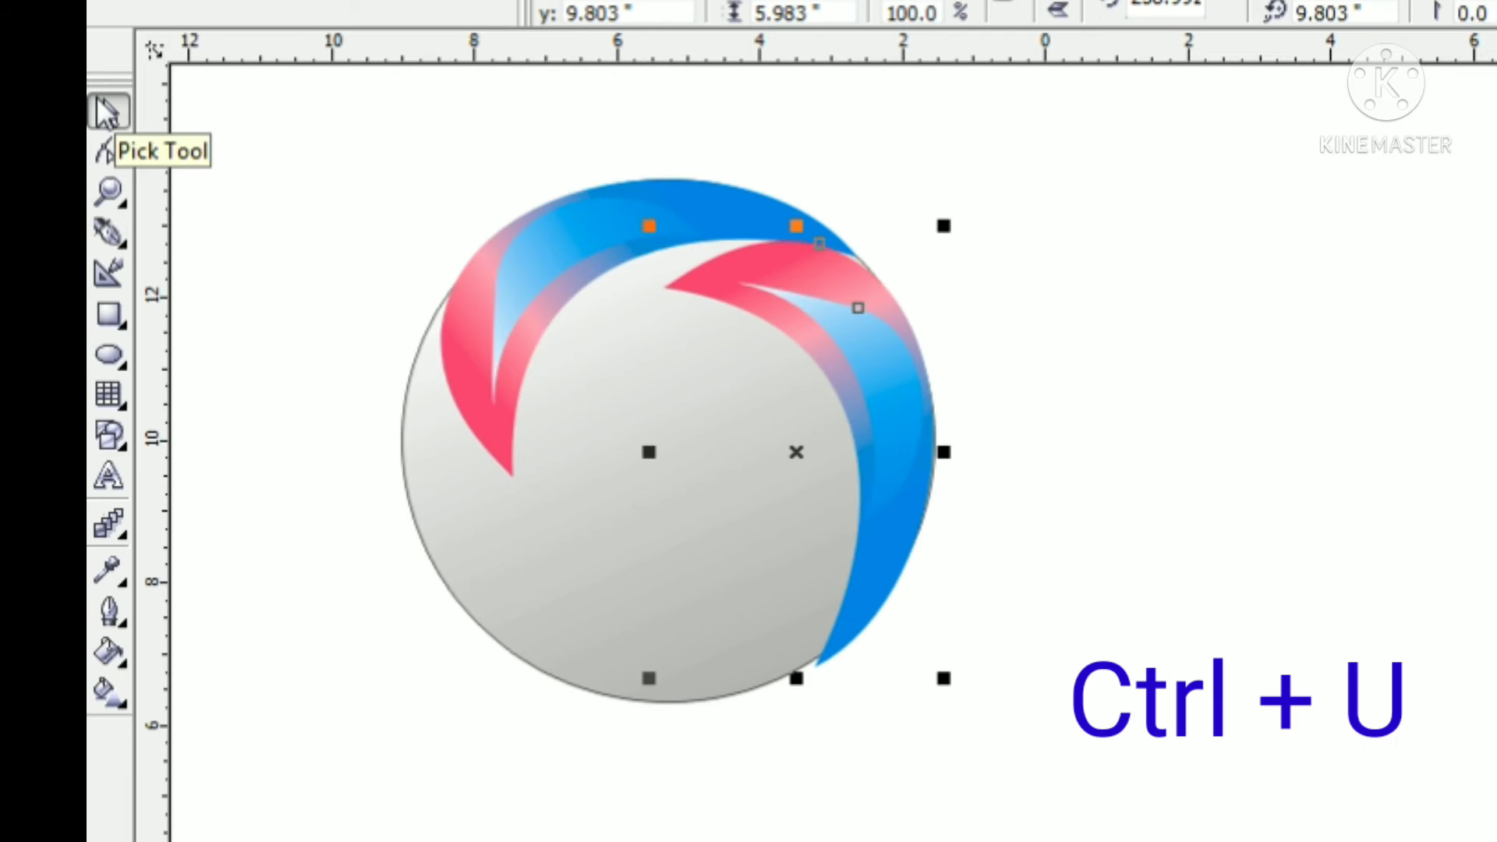
Recolour the outer crescent of the circle's right-hand pair with an orange-to-yellow gradient and extend its yellow end toward the lower tip
{"action": "left_click", "coordinate": [108, 691]}
{"action": "left_click", "coordinate": [795, 270]}
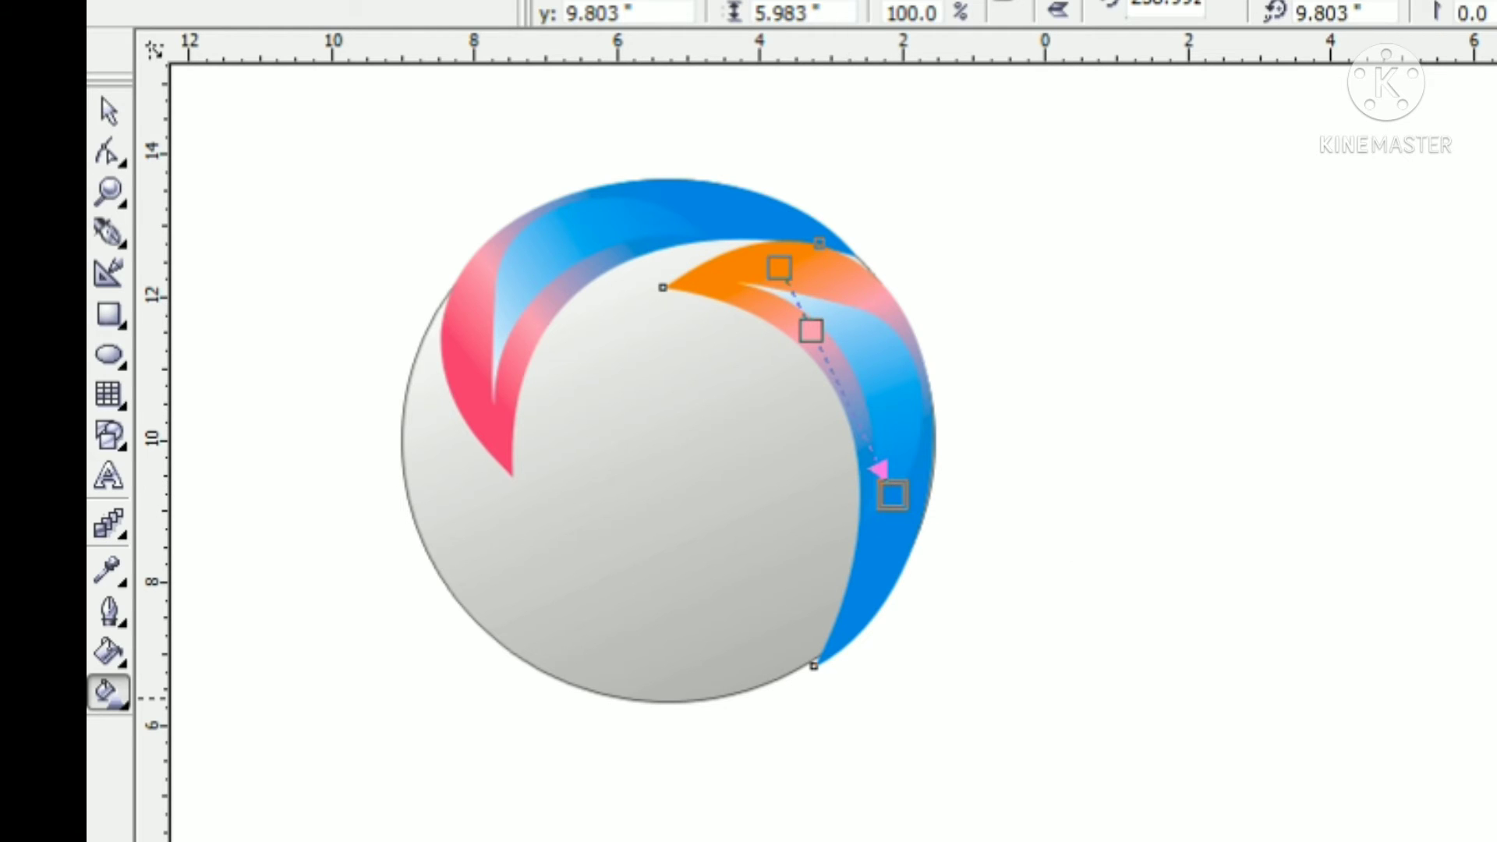
{"action": "left_click_drag", "start_coordinate": [892, 494], "coordinate": [905, 661]}
{"action": "left_click", "coordinate": [892, 392]}
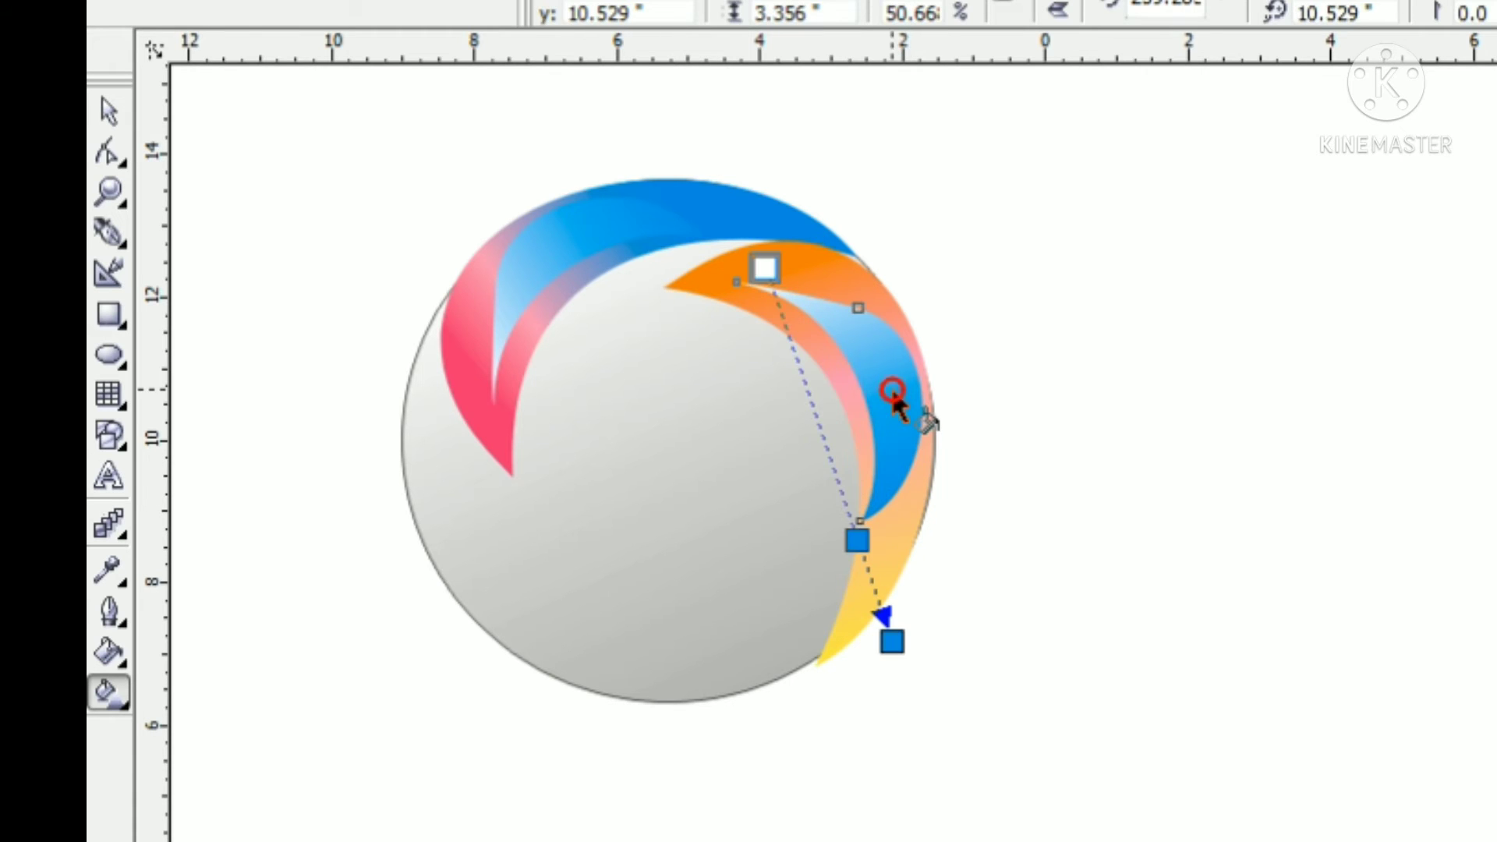
{"action": "left_click", "coordinate": [886, 519]}
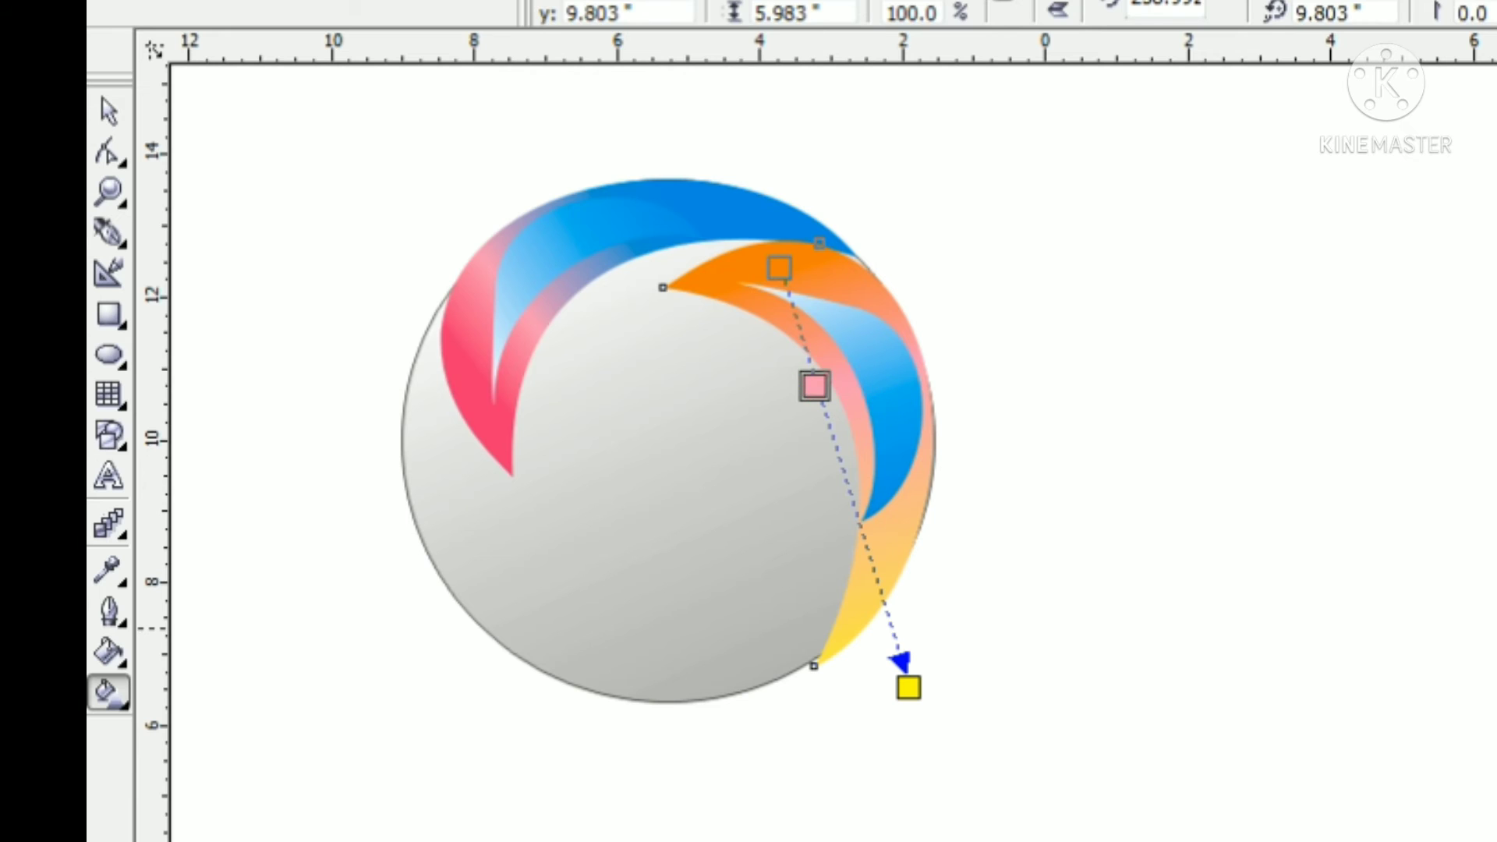
Make the outer crescent's gradient midpoint orange and its start red-orange, then reposition both gradient ends
{"action": "left_click", "coordinate": [1496, 629]}
{"action": "left_click", "coordinate": [769, 269]}
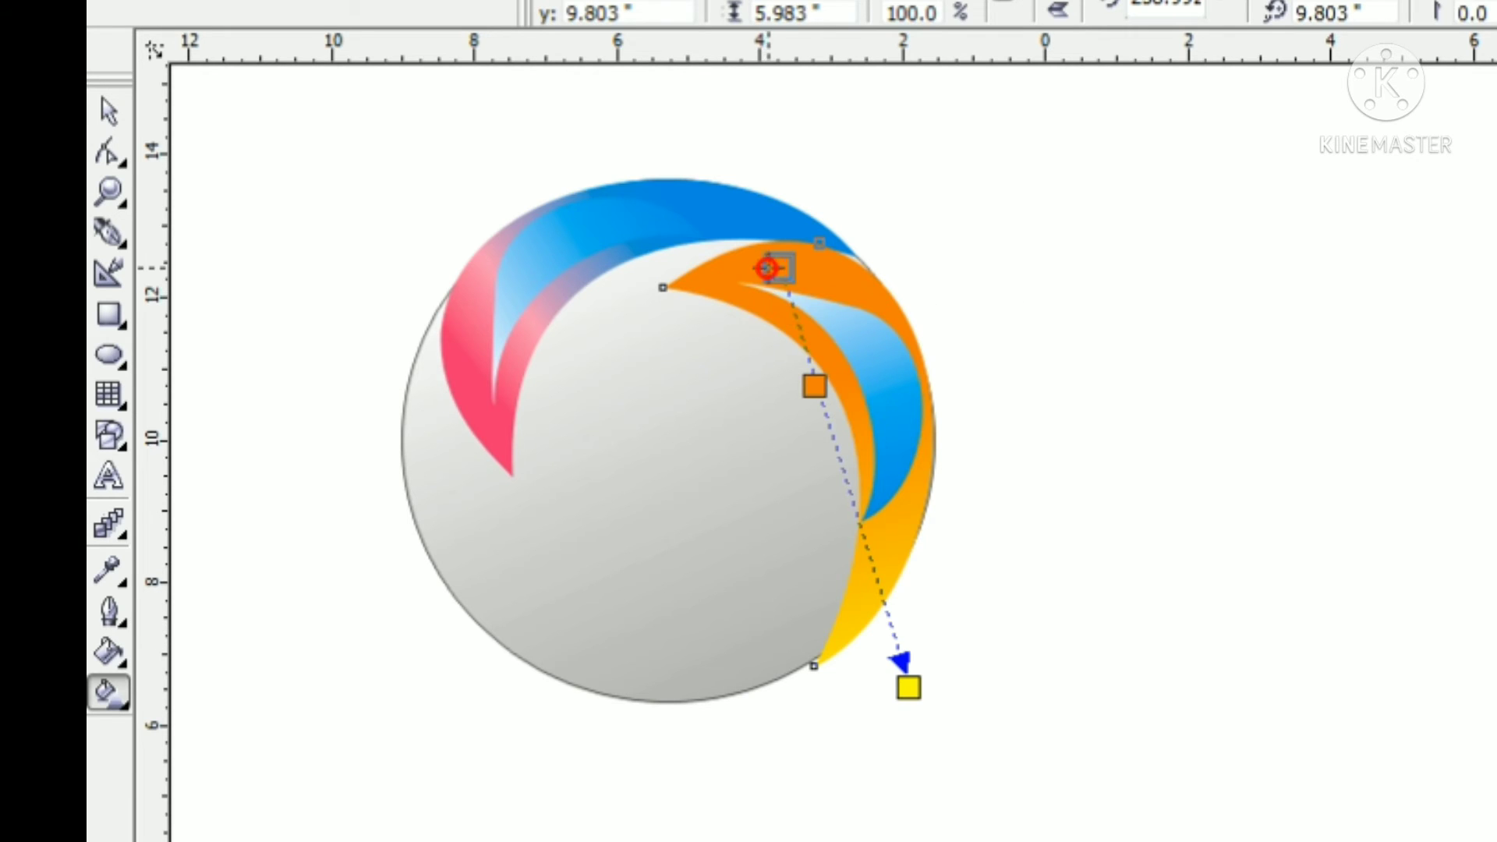
{"action": "left_click", "coordinate": [1496, 606]}
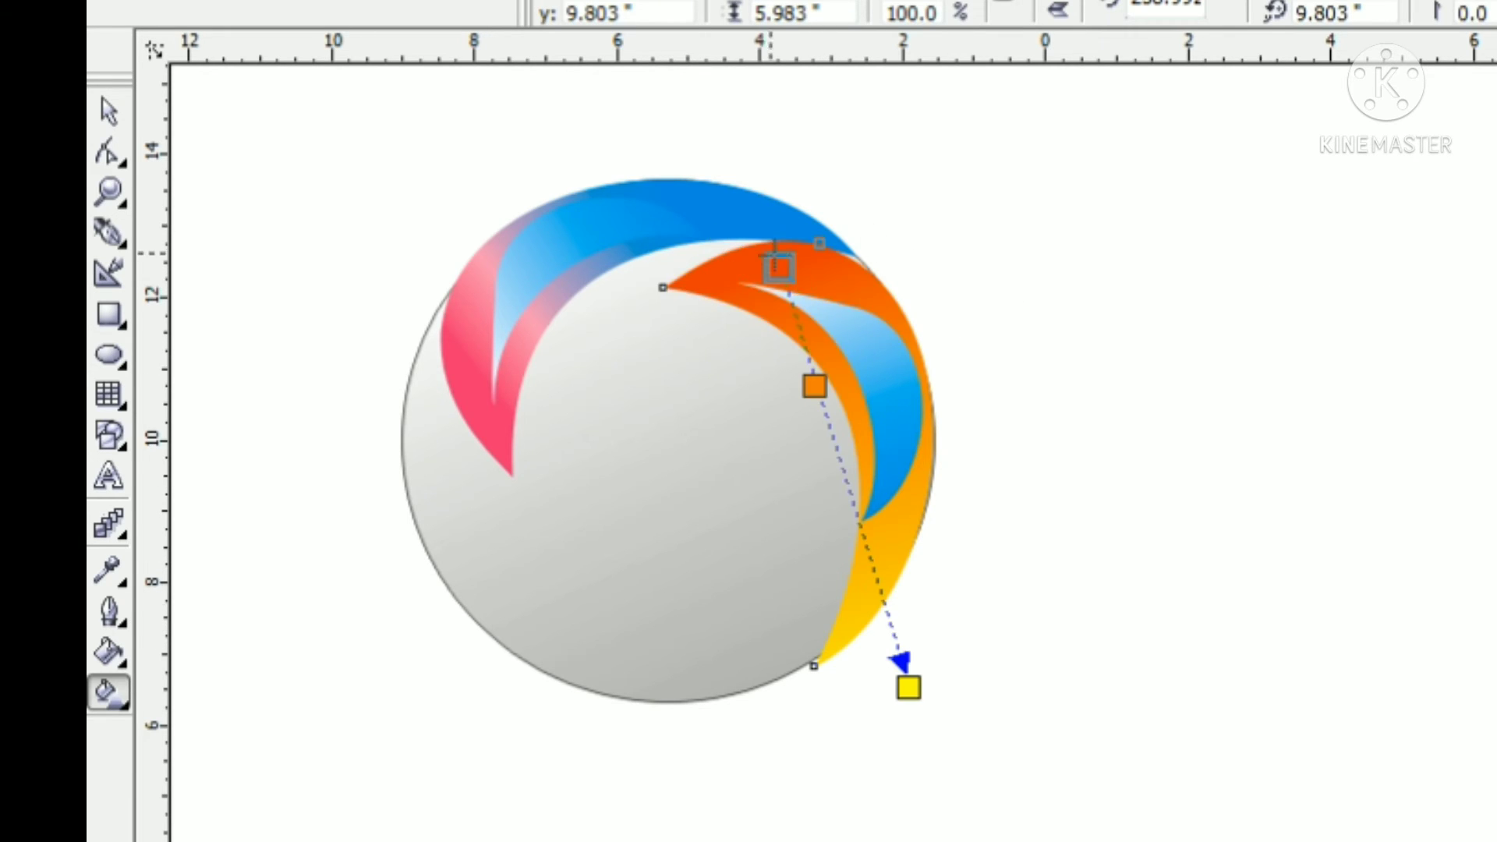
{"action": "left_click_drag", "start_coordinate": [776, 265], "coordinate": [748, 145]}
{"action": "left_click_drag", "start_coordinate": [908, 687], "coordinate": [902, 558]}
{"action": "left_click", "coordinate": [92, 116]}
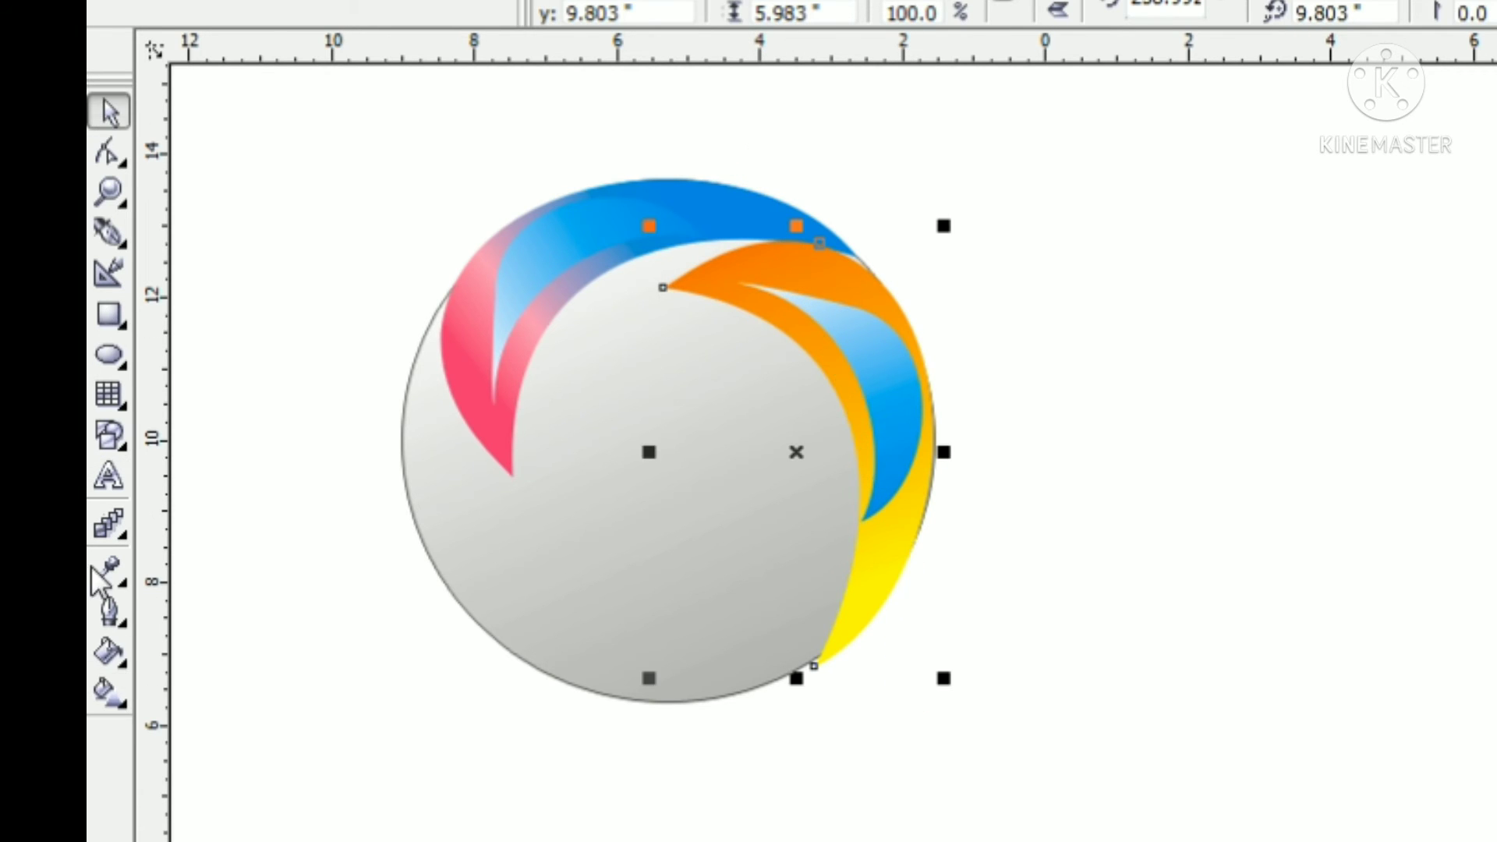
Recolour the inner light-blue crescent on the circle's right side with a red-orange to yellow gradient and shift its yellow midpoint upward
{"action": "left_click", "coordinate": [107, 691]}
{"action": "left_click", "coordinate": [869, 386]}
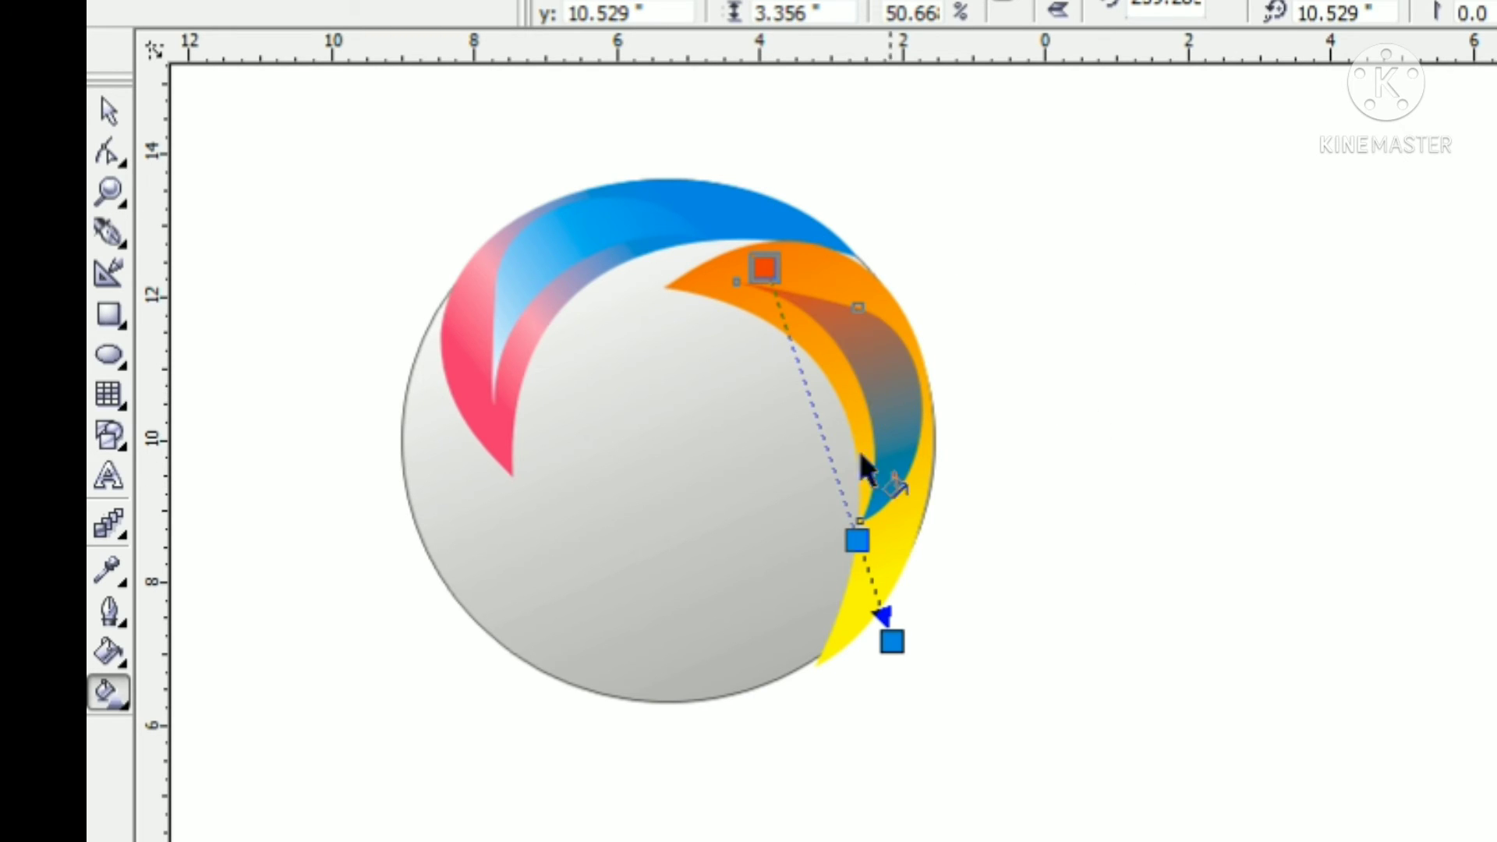
{"action": "left_click", "coordinate": [862, 537]}
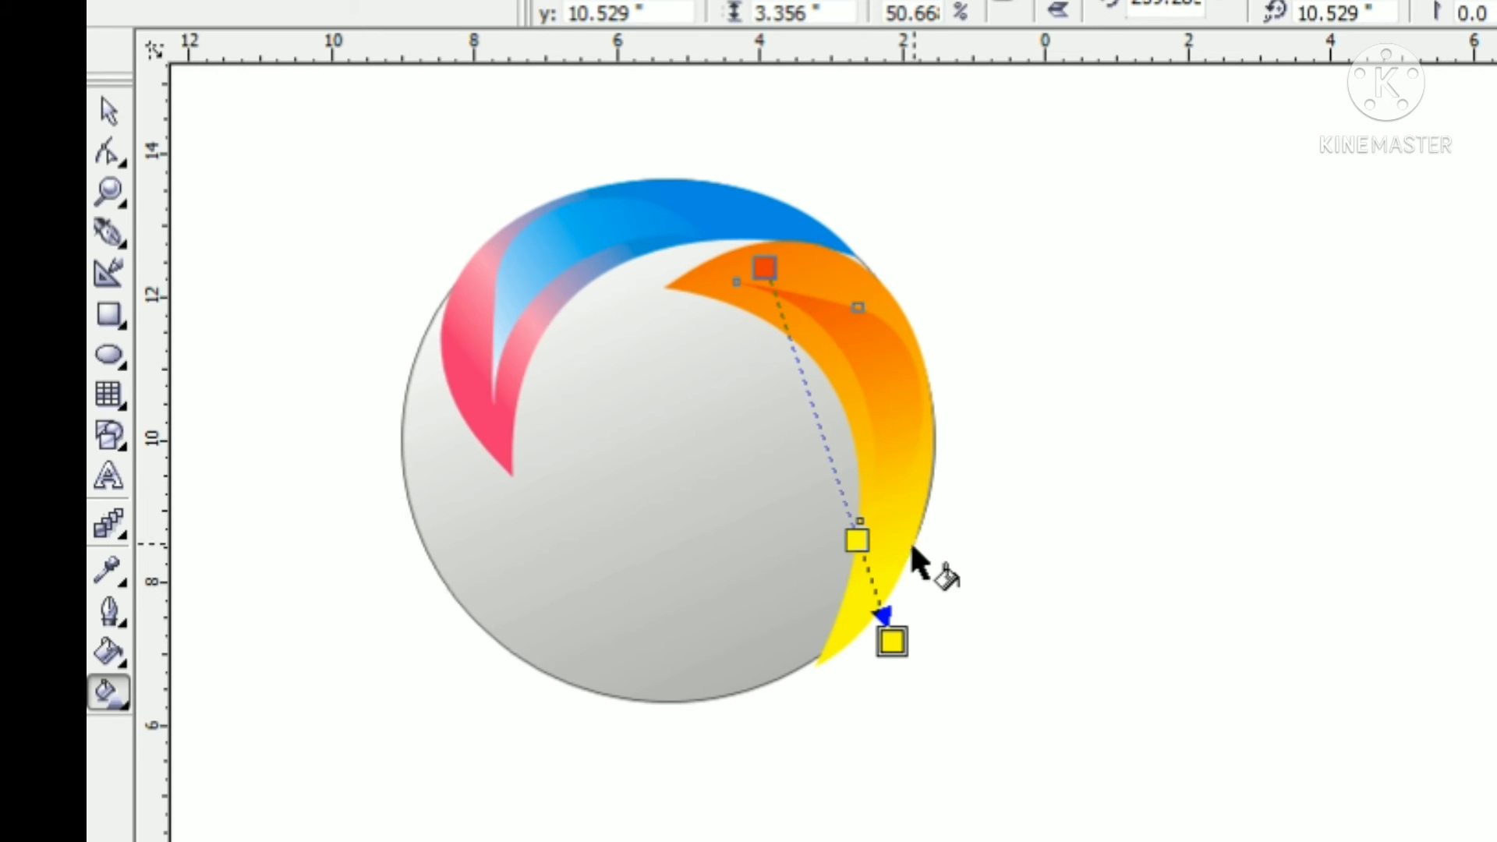
{"action": "left_click_drag", "start_coordinate": [857, 540], "coordinate": [858, 467]}
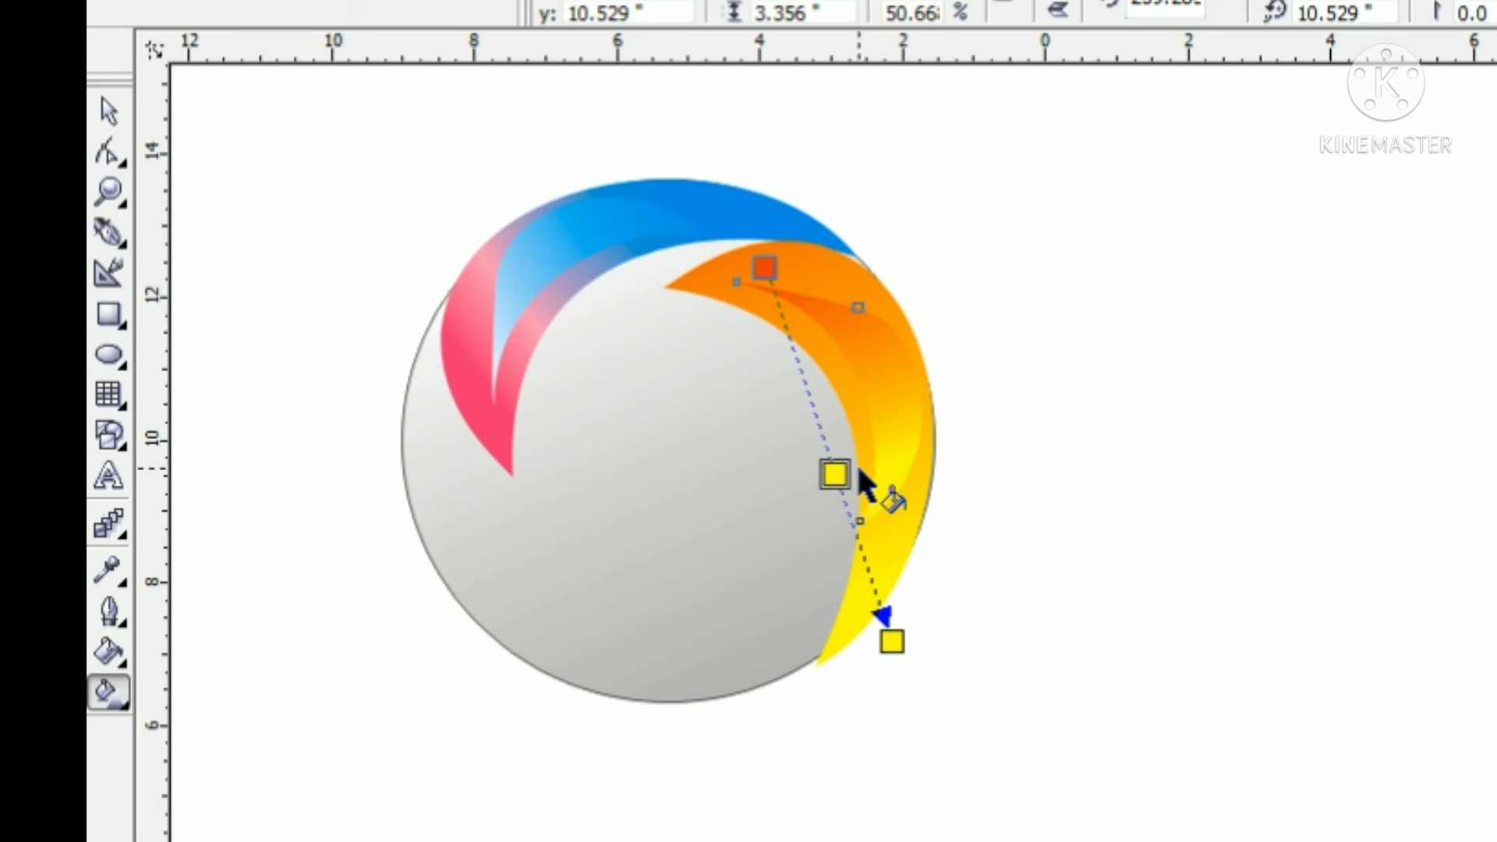
{"action": "left_click", "coordinate": [109, 112]}
{"action": "left_click", "coordinate": [304, 160]}
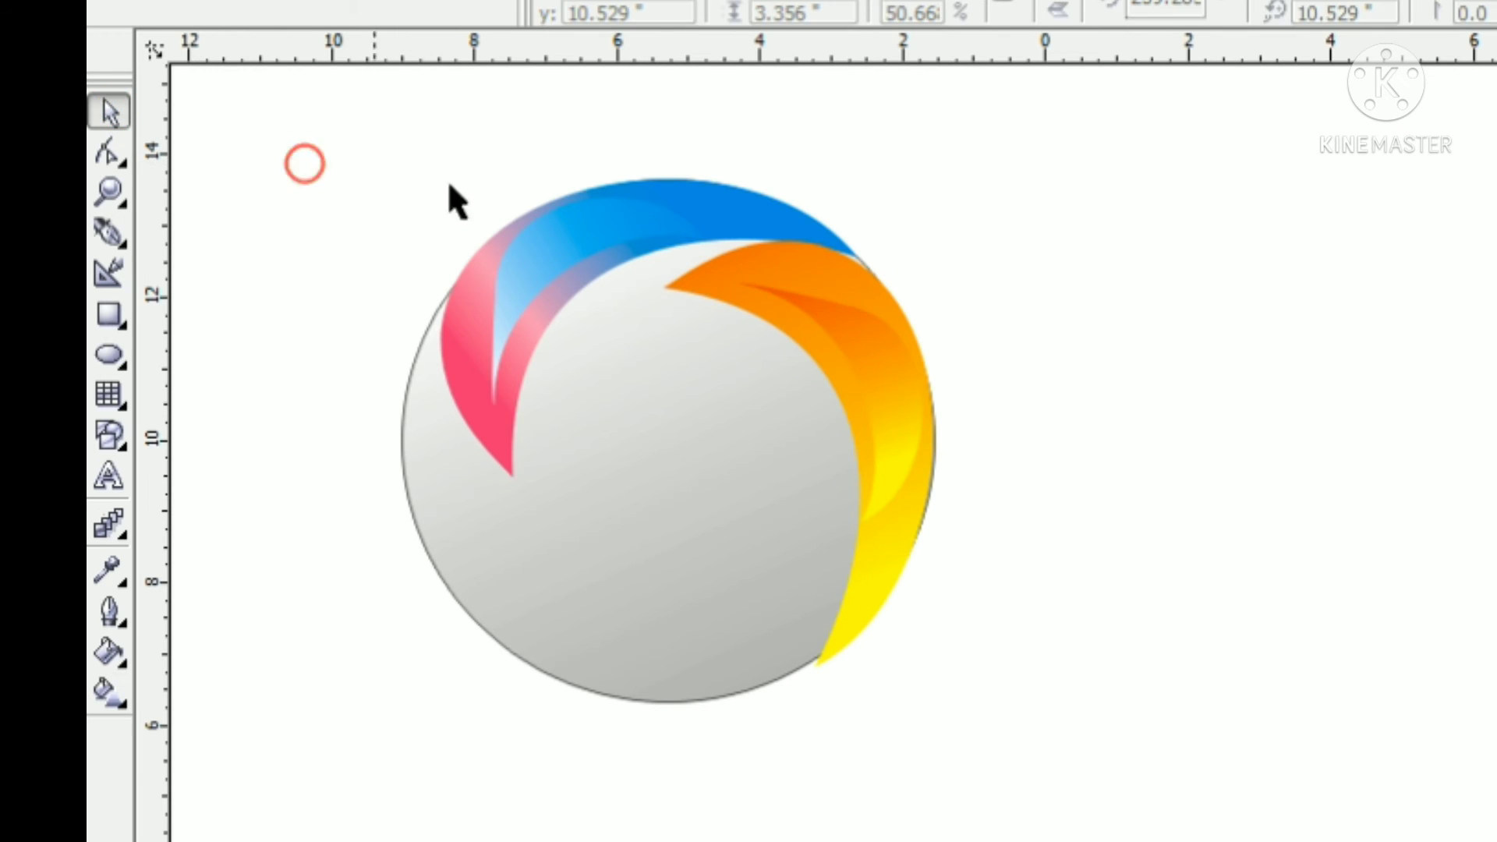
Duplicate the orange-yellow crescents, rotate the copy clockwise, and place it across the lower part of the circle
{"action": "left_click", "coordinate": [795, 258]}
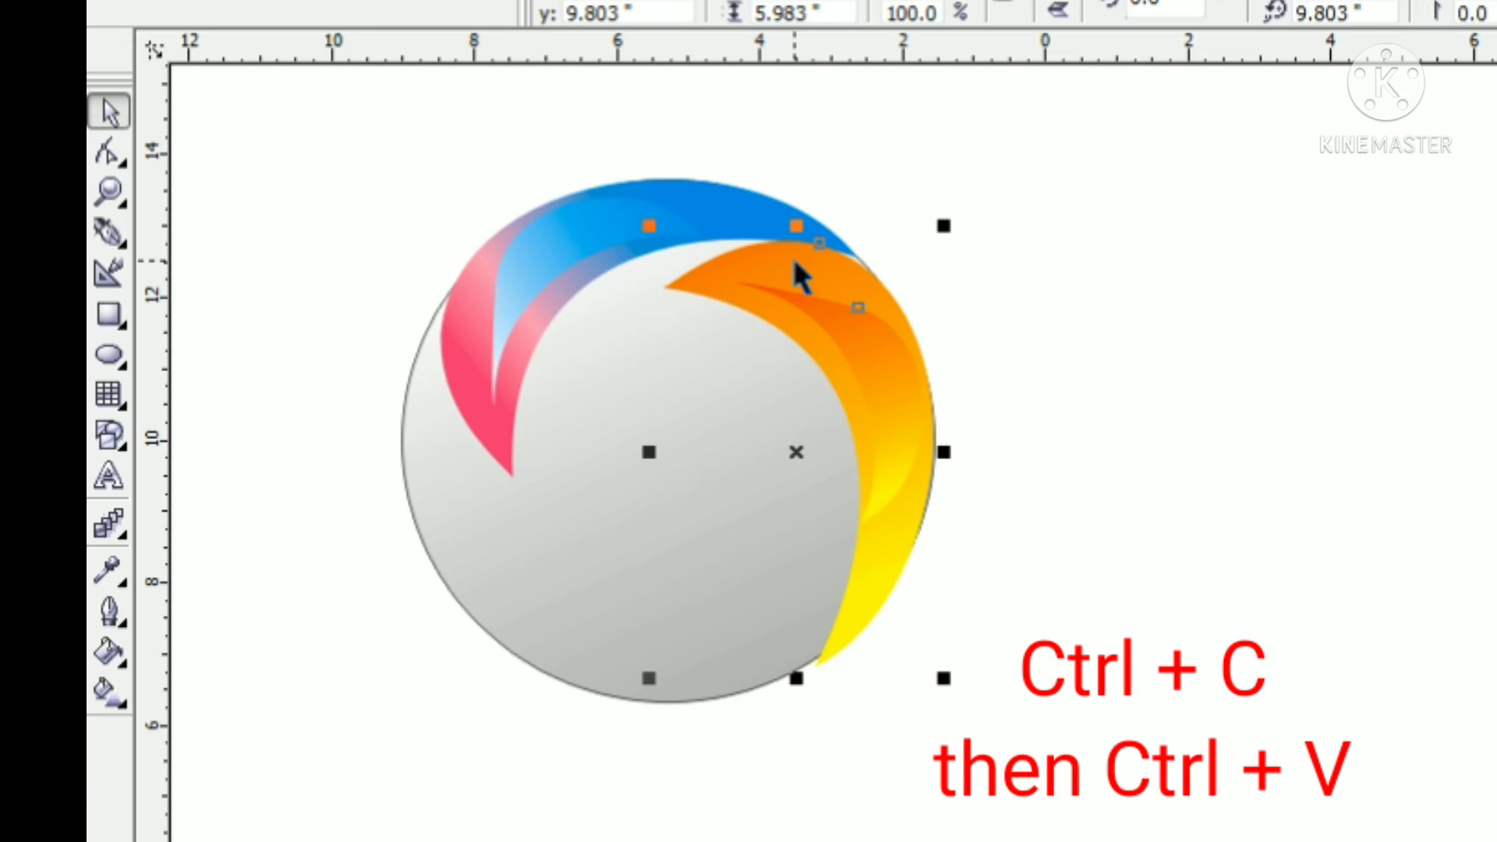
{"action": "left_click_drag", "start_coordinate": [810, 294], "coordinate": [578, 324]}
{"action": "left_click", "coordinate": [577, 324]}
{"action": "left_click_drag", "start_coordinate": [721, 252], "coordinate": [933, 739]}
{"action": "key", "text": "Right"}
{"action": "key", "text": "Right"}
{"action": "key", "text": "Right"}
{"action": "key", "text": "Right"}
{"action": "key", "text": "Right"}
{"action": "key", "text": "Right"}
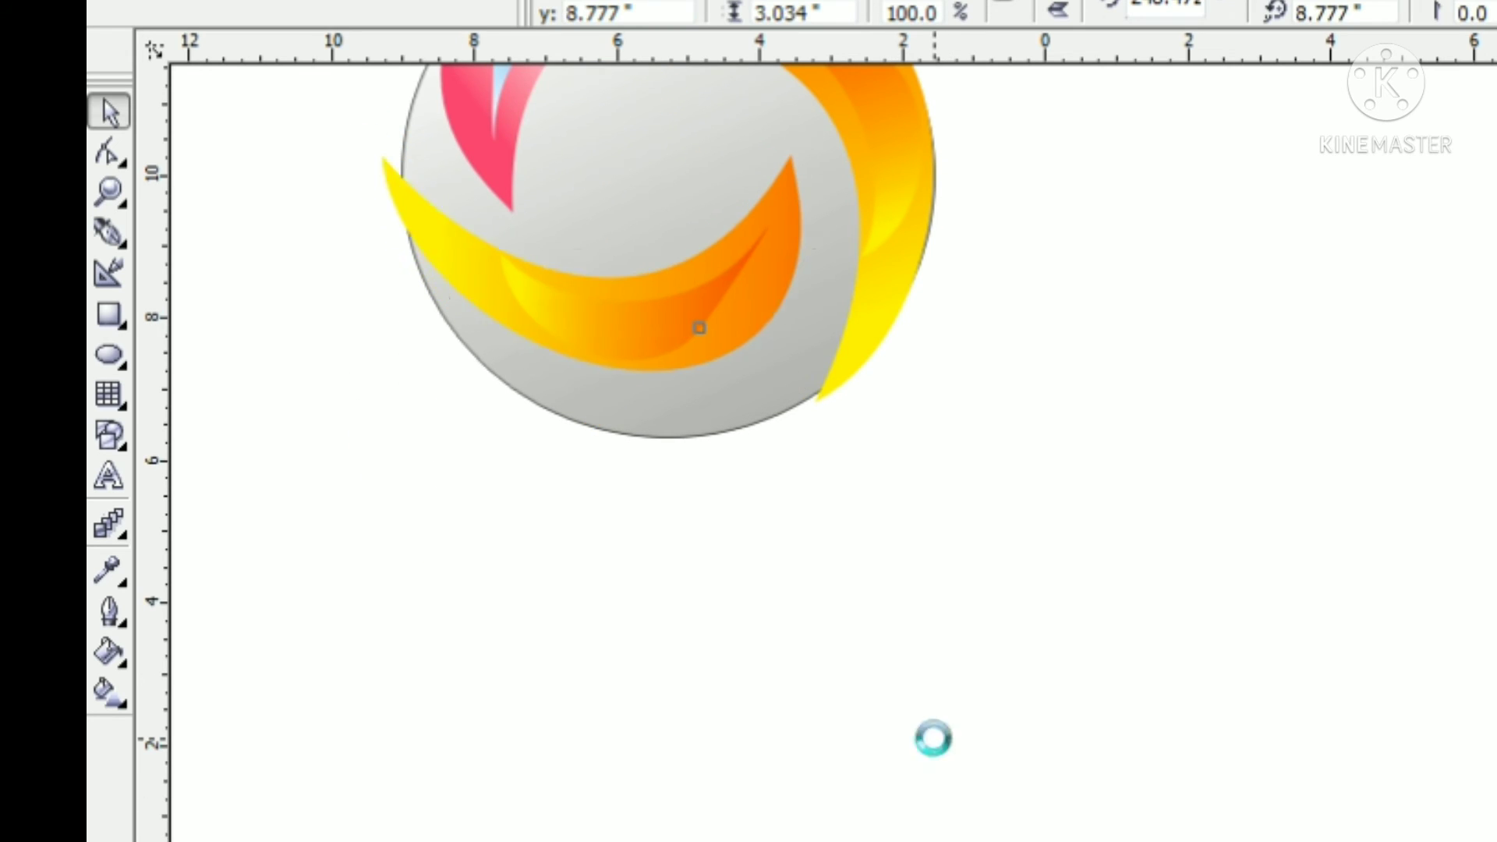
{"action": "key", "text": "Down"}
{"action": "key", "text": "Down"}
{"action": "key", "text": "Down"}
{"action": "key", "text": "Down"}
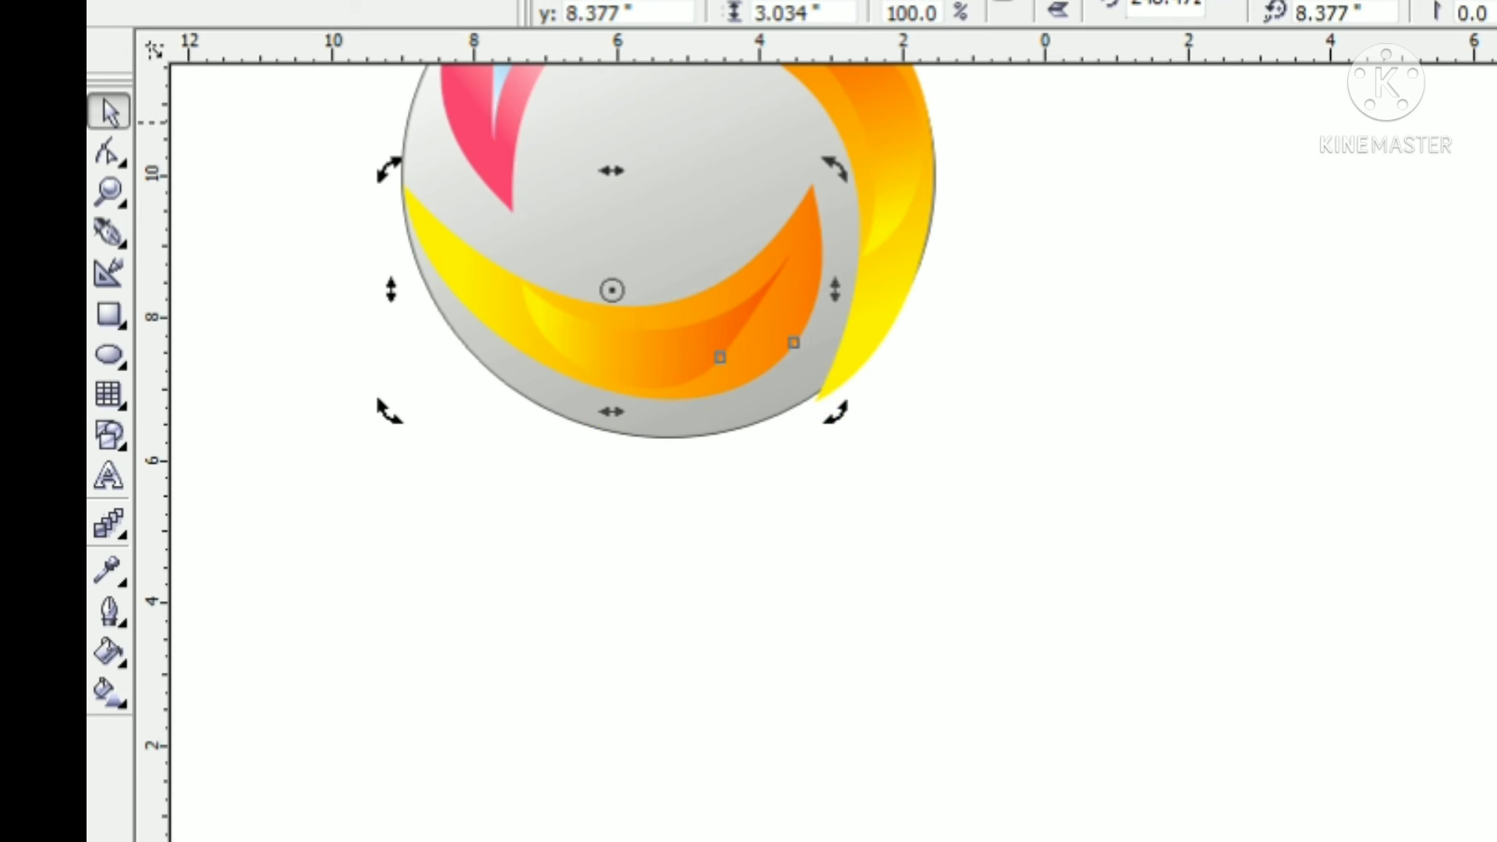
Rotate and enlarge the lower crescents to follow the circle's lower-left edge, tuck them behind the pink crescent, and ungroup them
{"action": "scroll", "coordinate": [885, 534], "scroll_direction": "up", "scroll_amount": 3}
{"action": "left_click", "coordinate": [792, 521]}
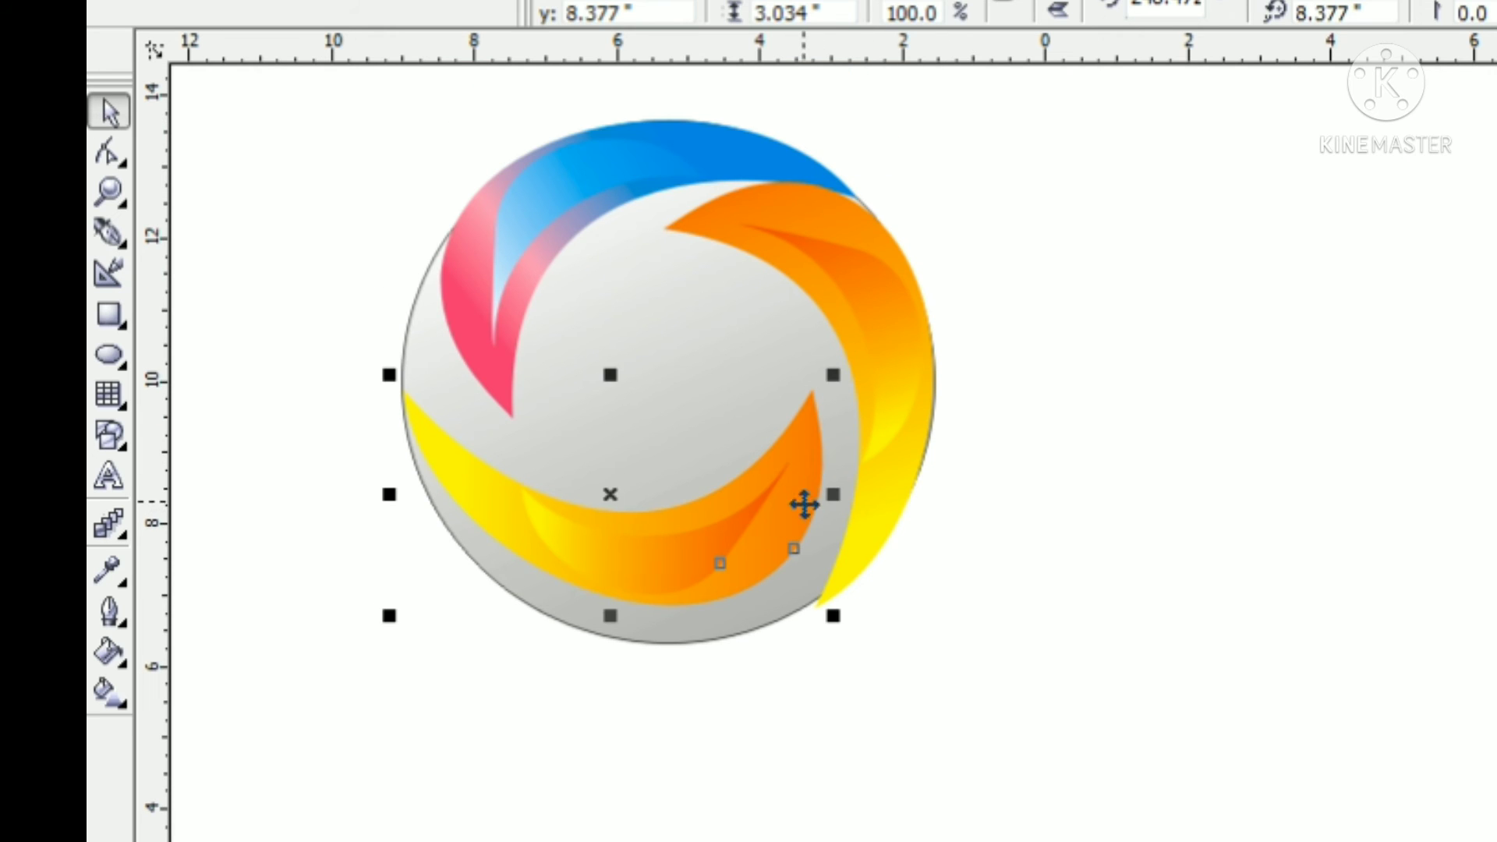
{"action": "left_click", "coordinate": [804, 505]}
{"action": "left_click_drag", "start_coordinate": [833, 378], "coordinate": [842, 458]}
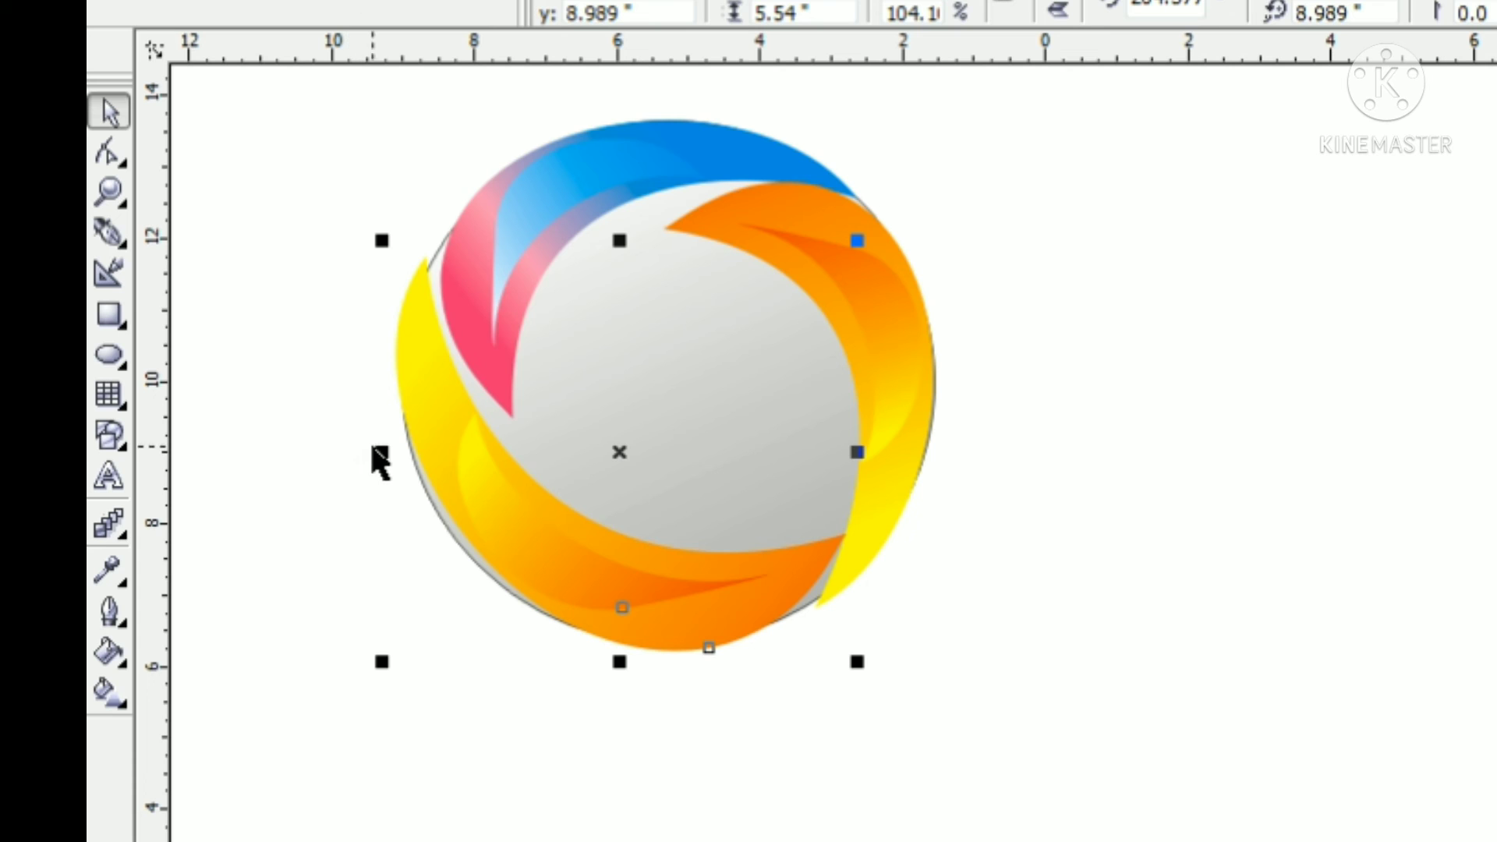
{"action": "left_click_drag", "start_coordinate": [380, 452], "coordinate": [365, 465]}
{"action": "left_click", "coordinate": [468, 477]}
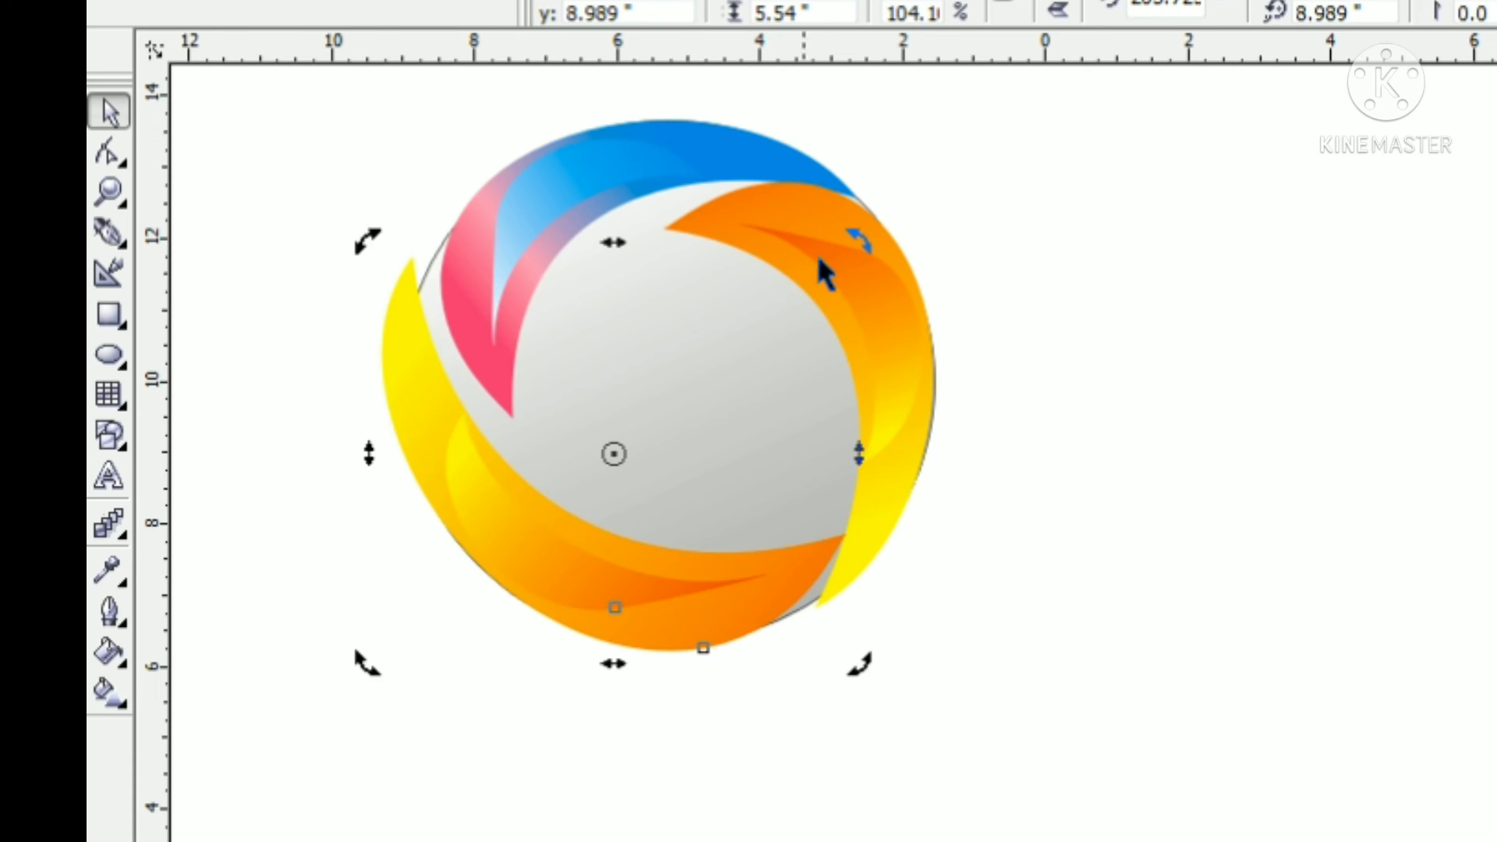
{"action": "left_click_drag", "start_coordinate": [857, 242], "coordinate": [881, 270]}
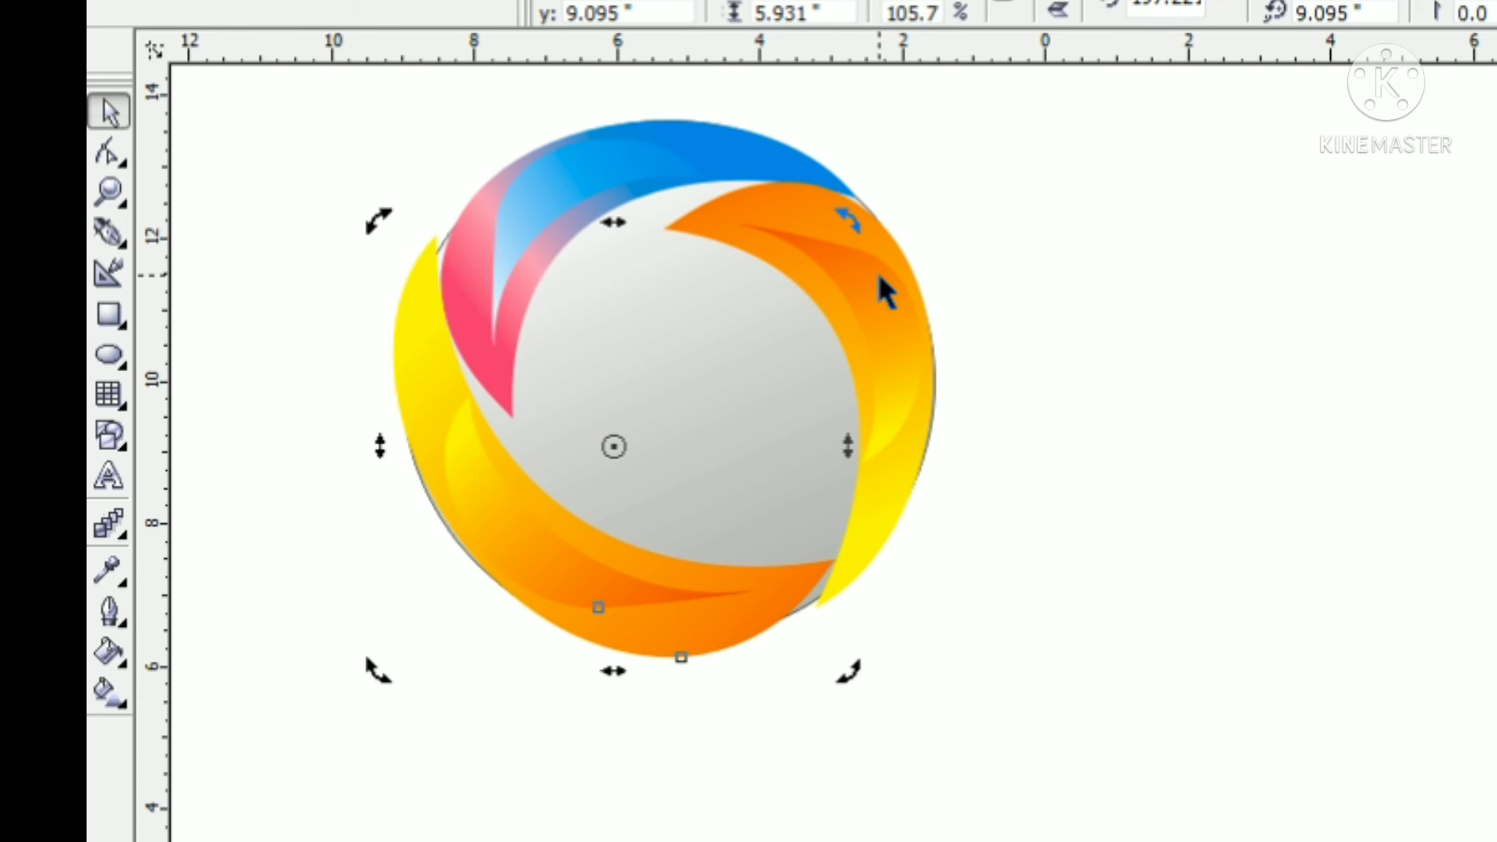
{"action": "left_click", "coordinate": [1138, 390]}
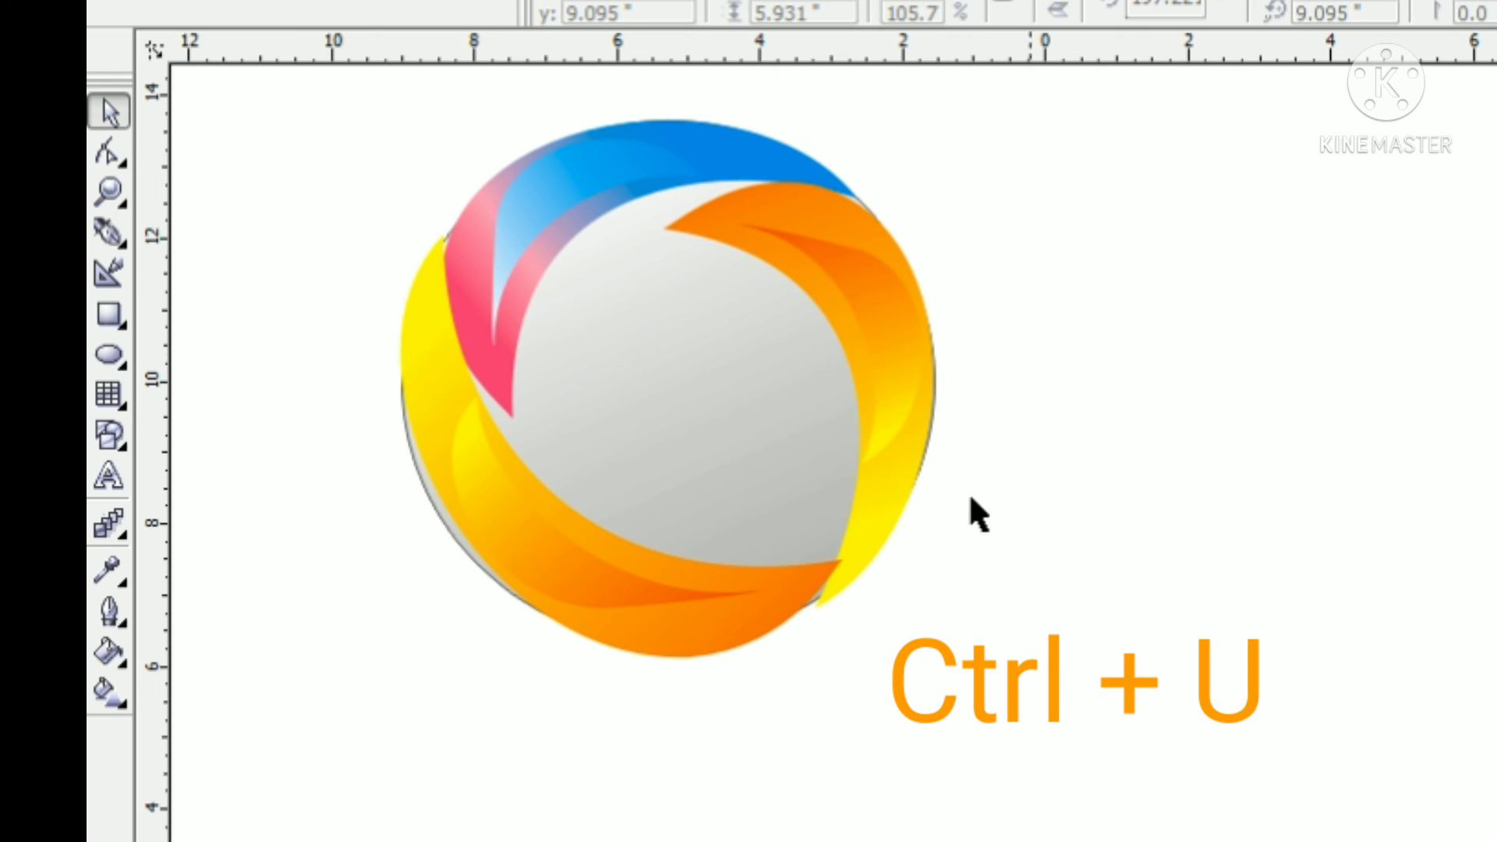
Change the yellow gradient end of the lower outer crescent to dark blue
{"action": "left_click", "coordinate": [701, 615]}
{"action": "left_click", "coordinate": [102, 689]}
{"action": "left_click", "coordinate": [371, 692]}
{"action": "left_click", "coordinate": [448, 385]}
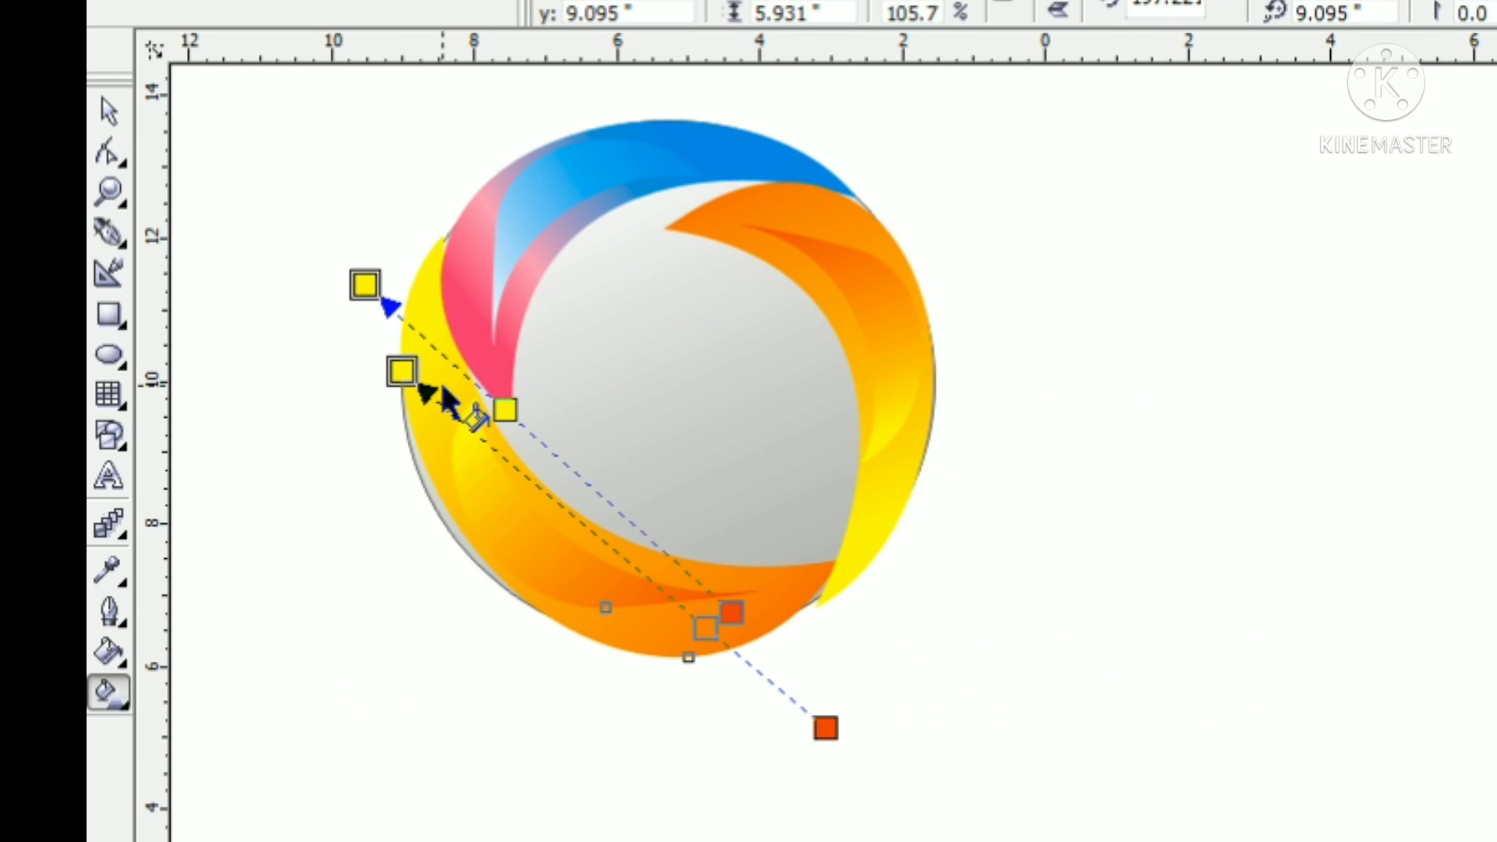
{"action": "left_click", "coordinate": [304, 518]}
{"action": "left_click", "coordinate": [423, 380]}
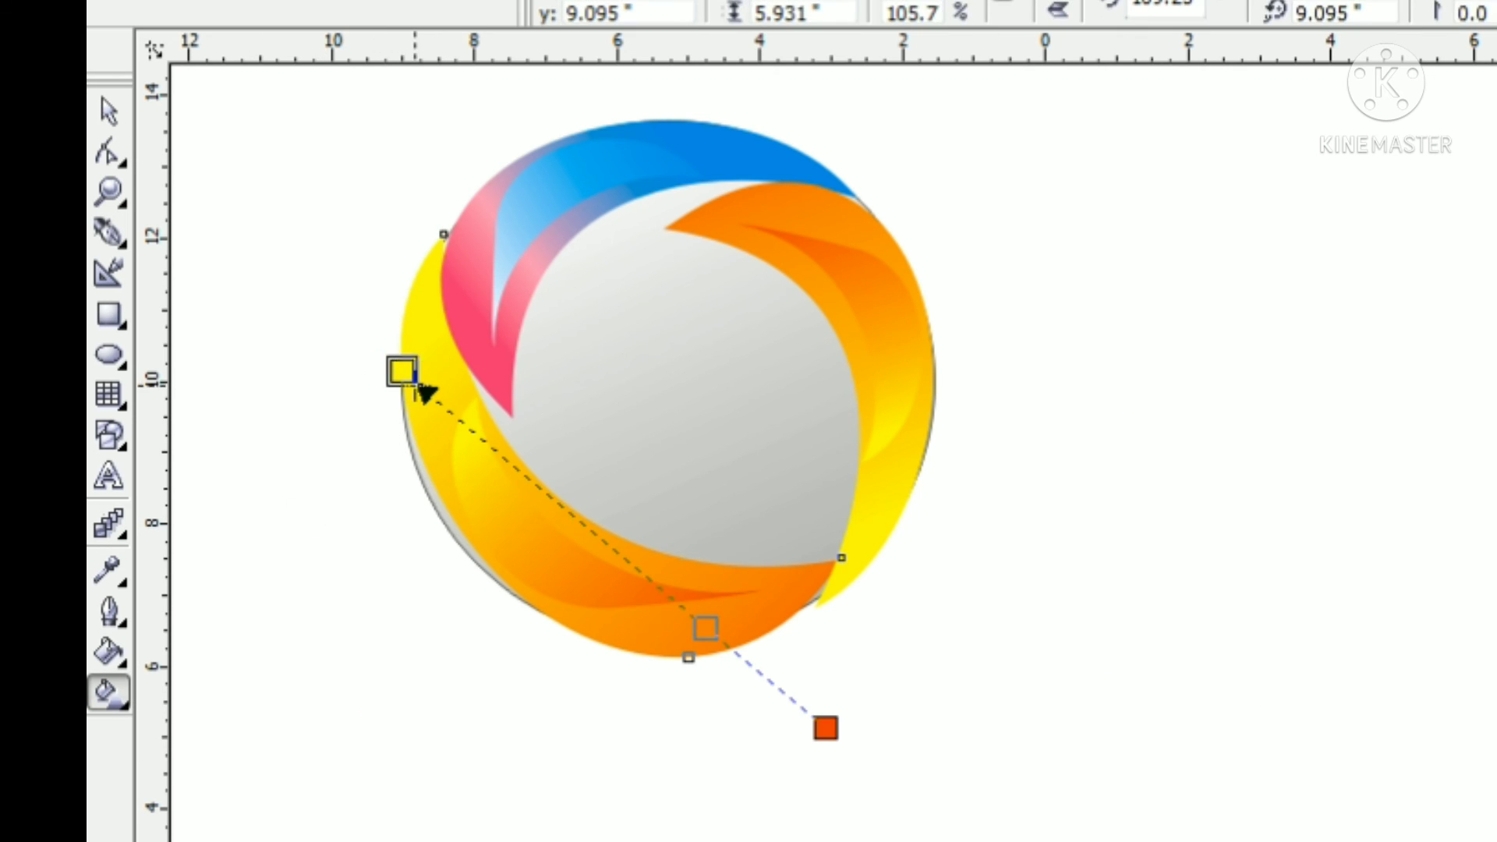
{"action": "left_click", "coordinate": [1493, 780]}
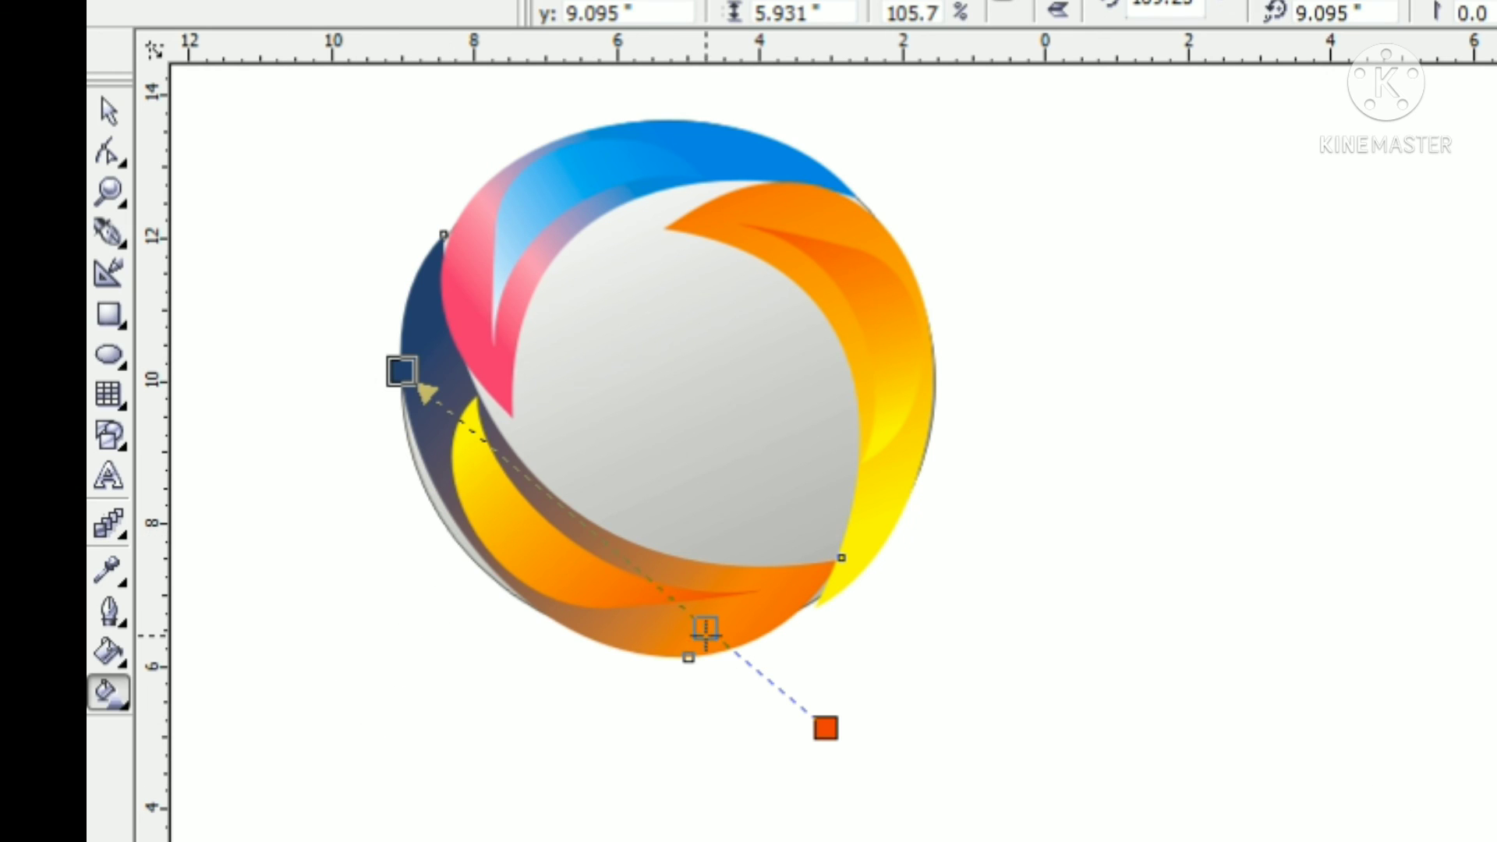
Set the lower outer crescent's gradient midpoint and orange end to blue, and adjust the direction and length of the gradient
{"action": "left_click_drag", "start_coordinate": [705, 627], "coordinate": [614, 549]}
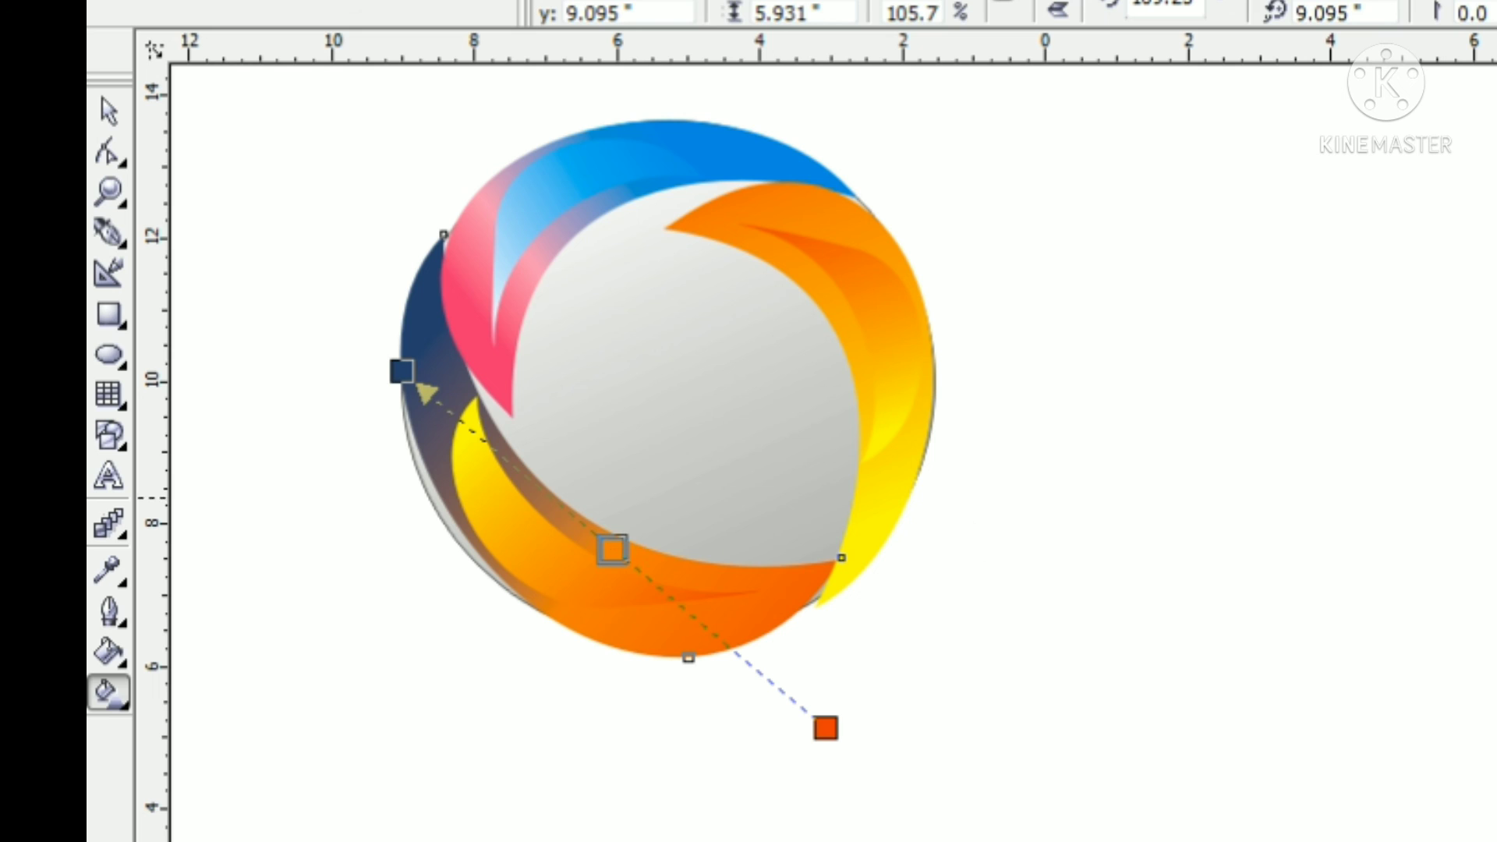
{"action": "left_click", "coordinate": [1492, 756]}
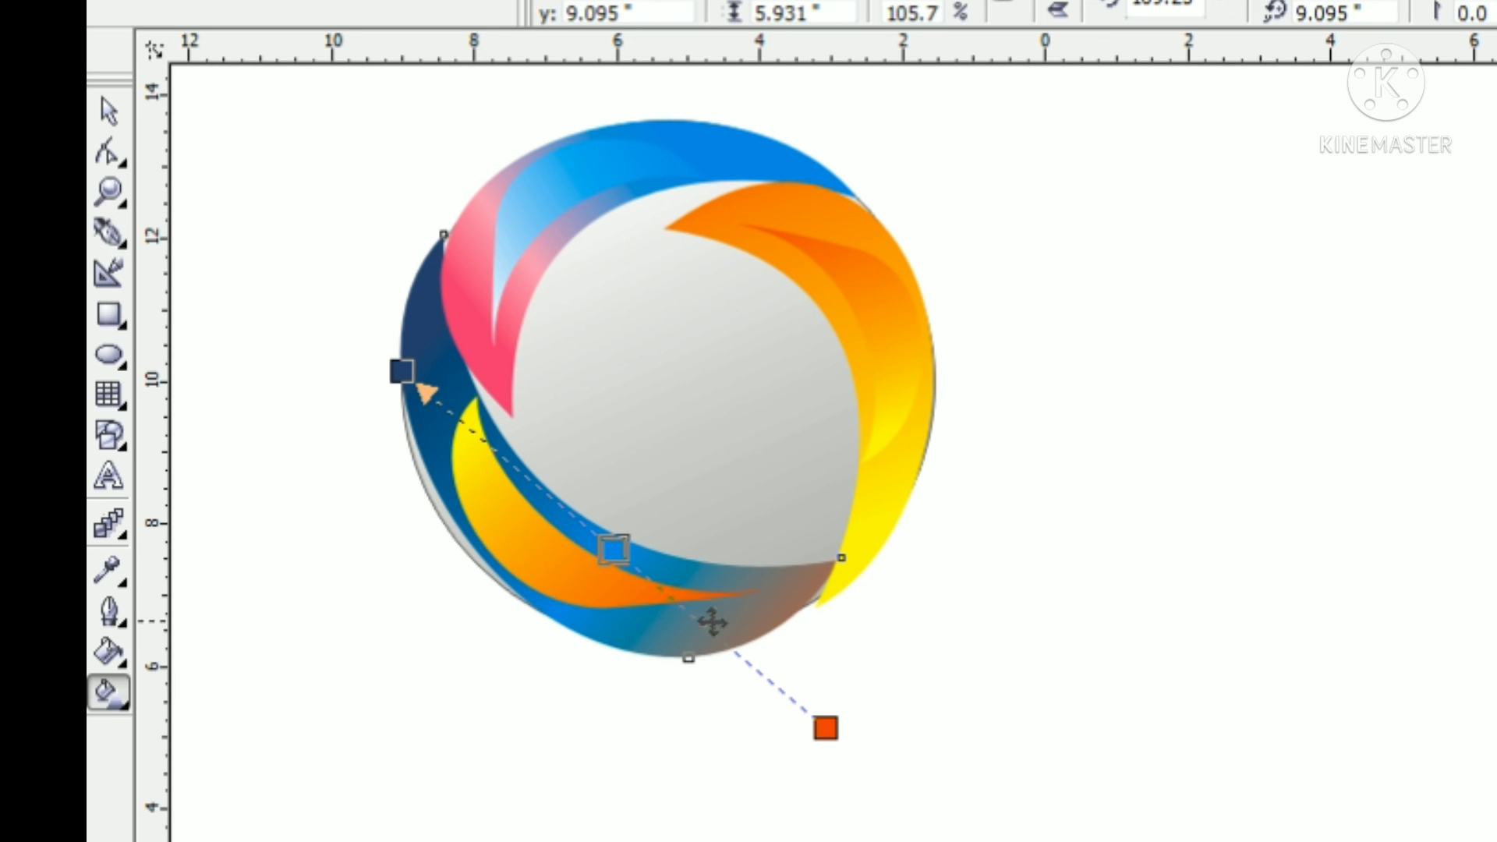
{"action": "left_click", "coordinate": [825, 728]}
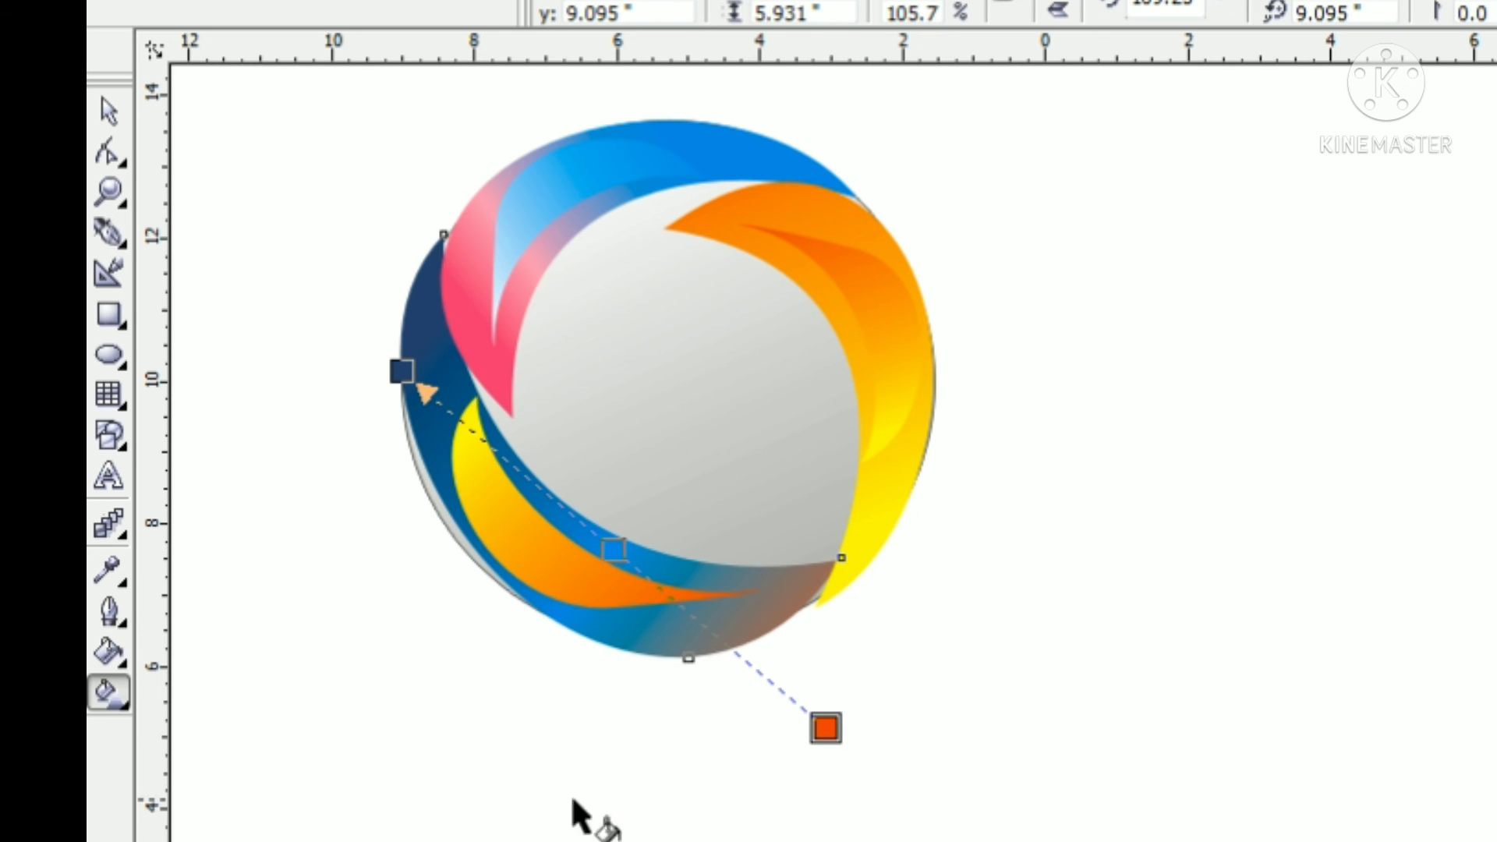
{"action": "left_click_drag", "start_coordinate": [827, 728], "coordinate": [868, 598]}
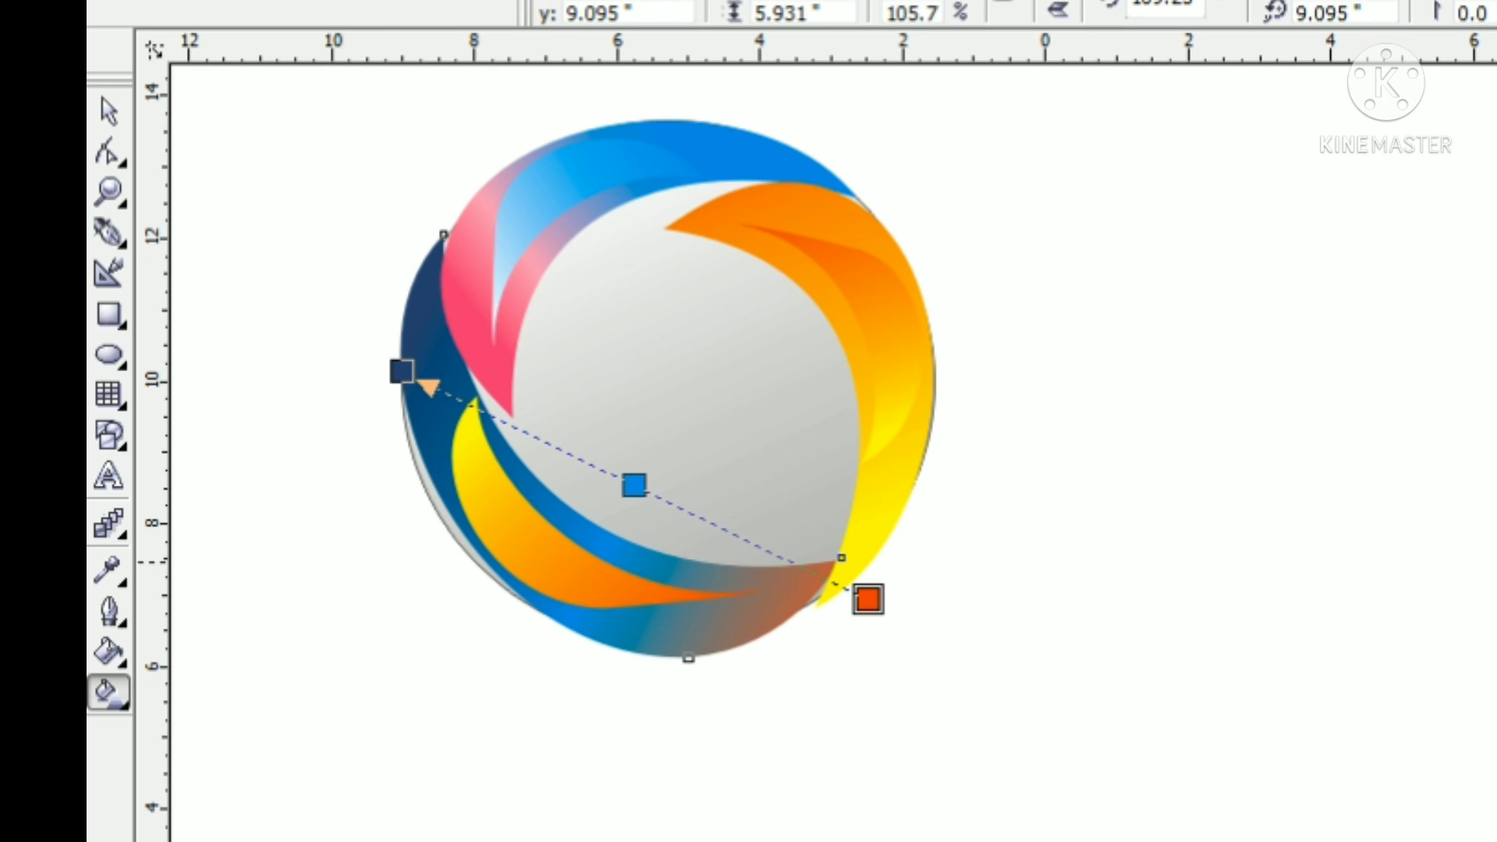
{"action": "left_click", "coordinate": [1493, 562]}
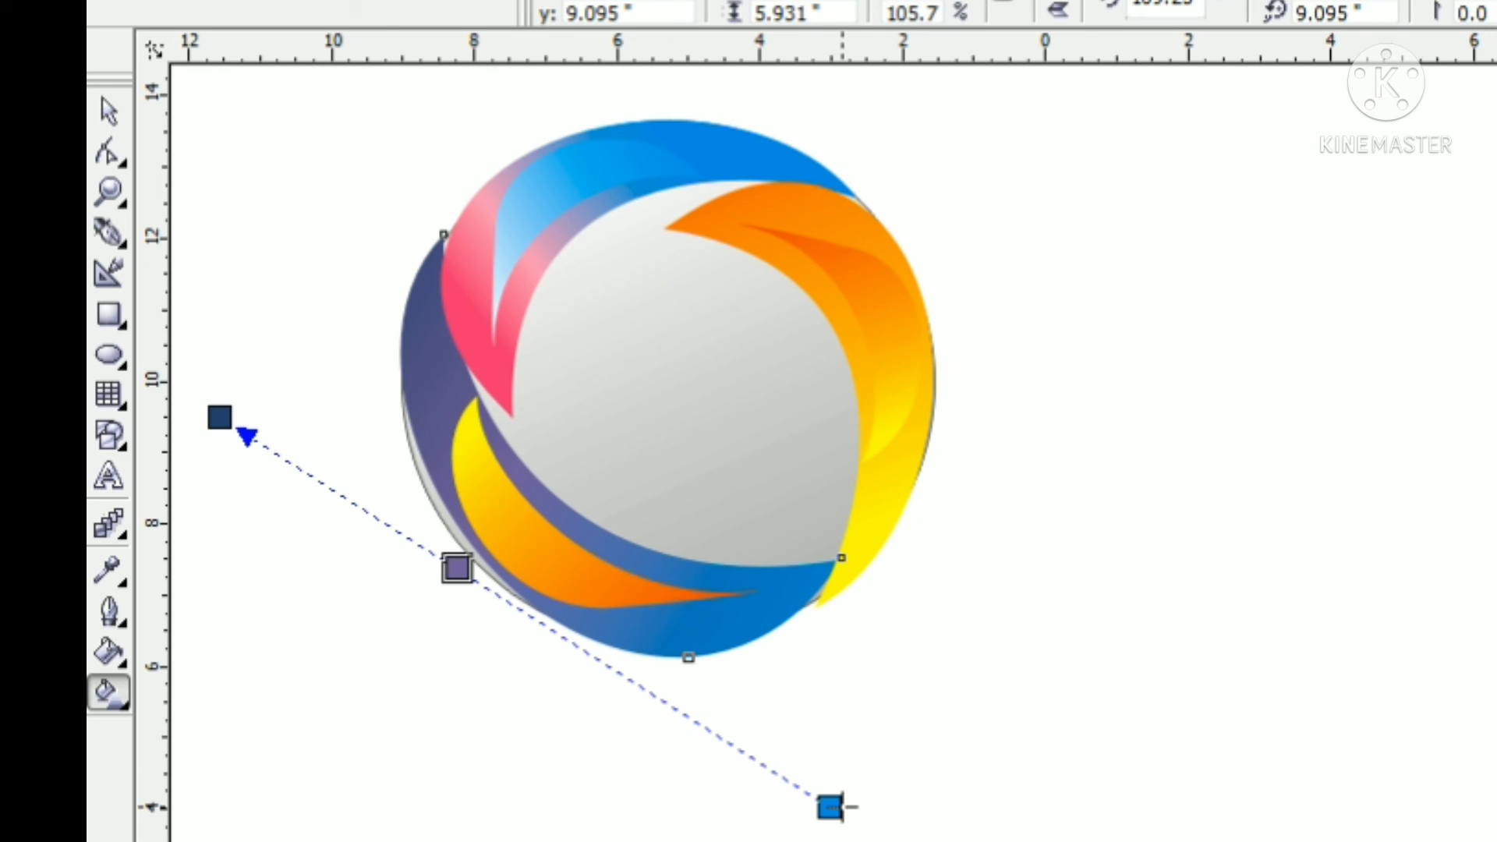
{"action": "left_click", "coordinate": [842, 805]}
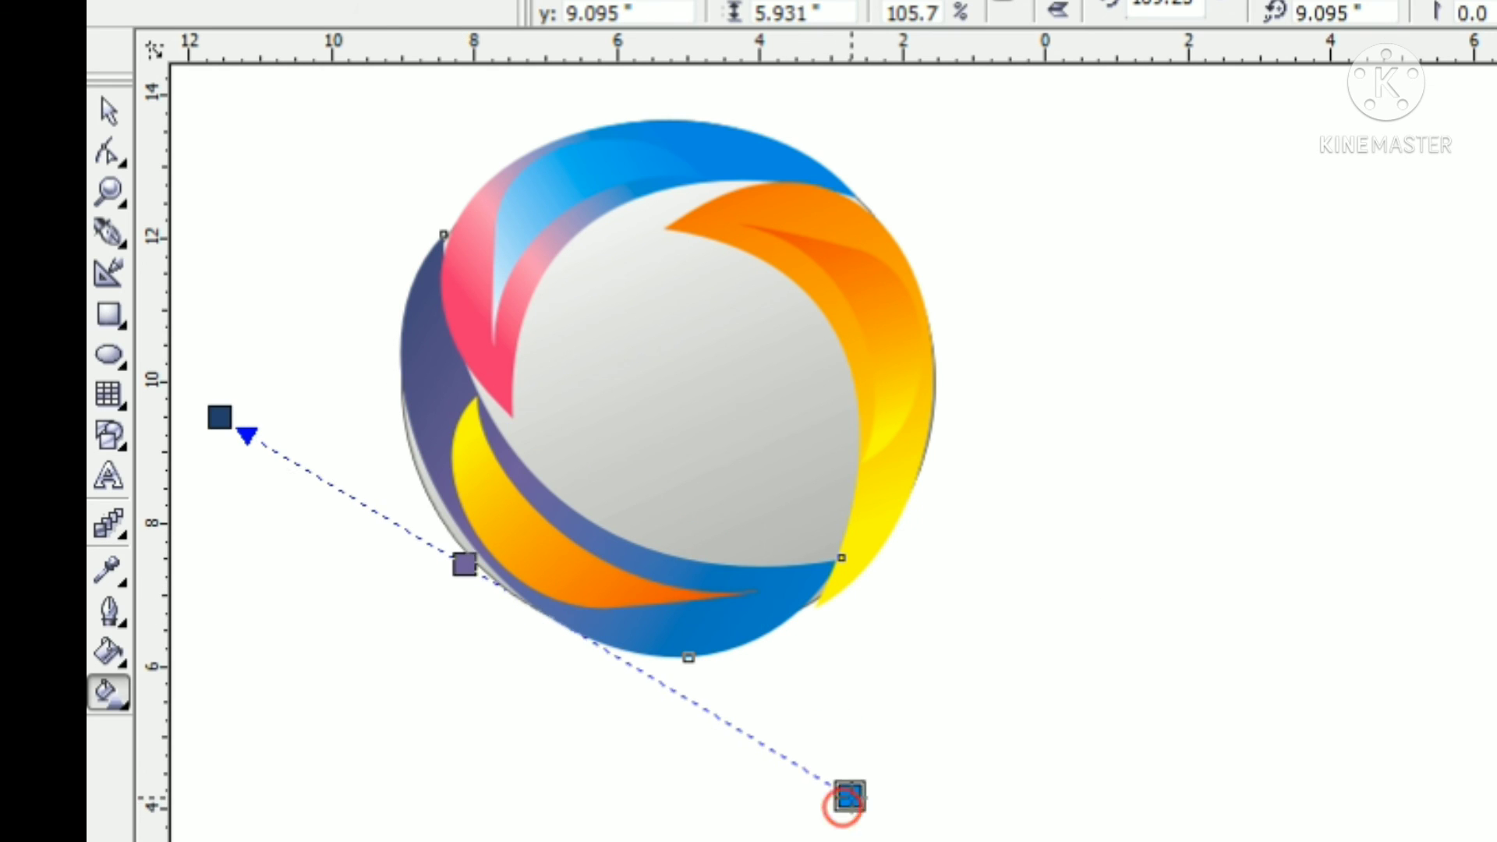
{"action": "left_click", "coordinate": [871, 638]}
Recolour the lower inner crescent with a dark-blue to blue gradient, reposition its gradient ends, and deselect the artwork
{"action": "left_click", "coordinate": [538, 558]}
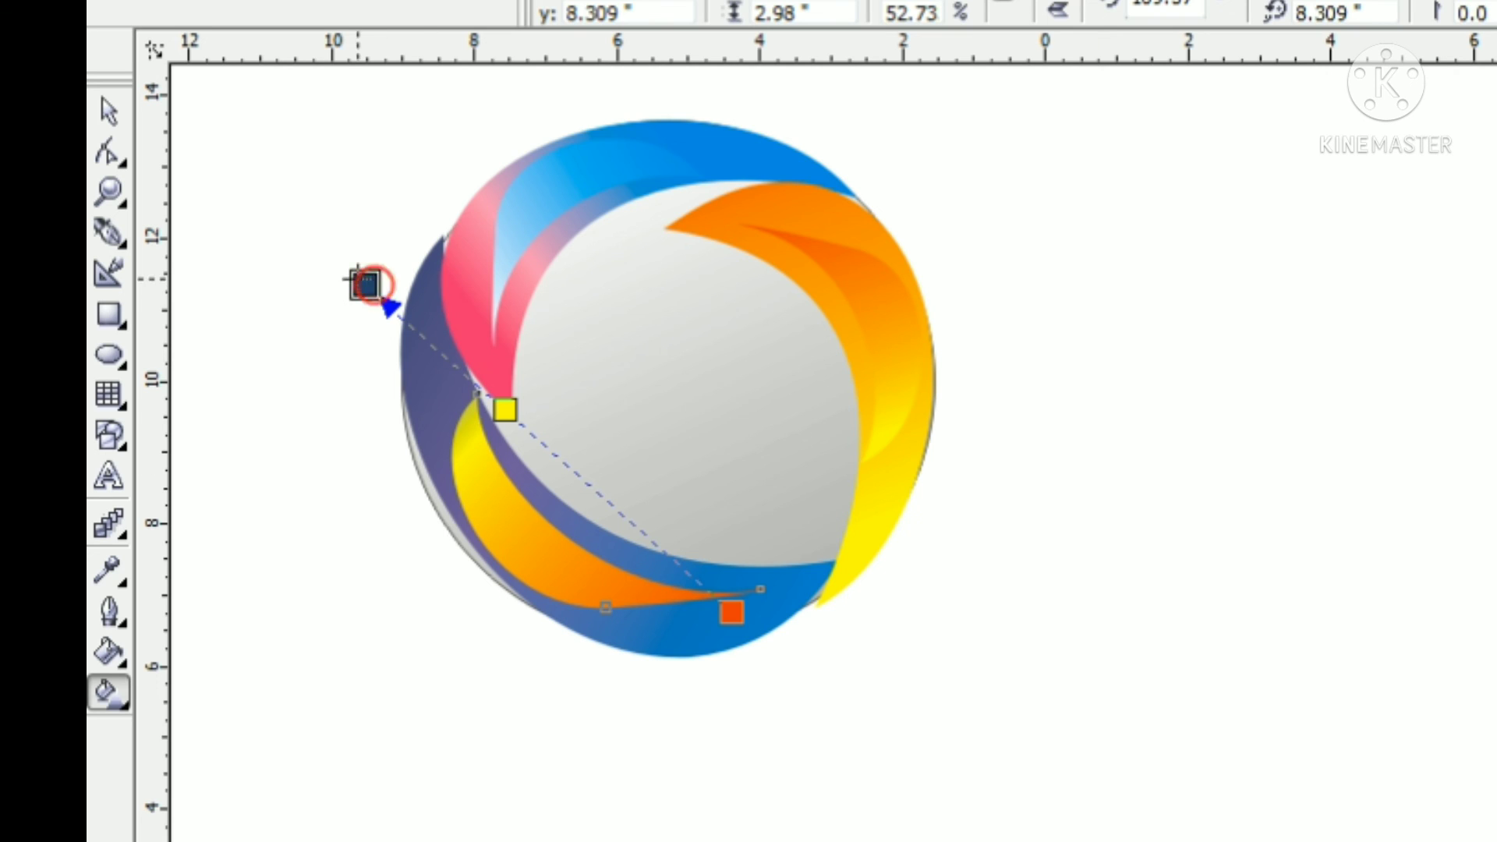
{"action": "left_click_drag", "start_coordinate": [364, 284], "coordinate": [399, 380]}
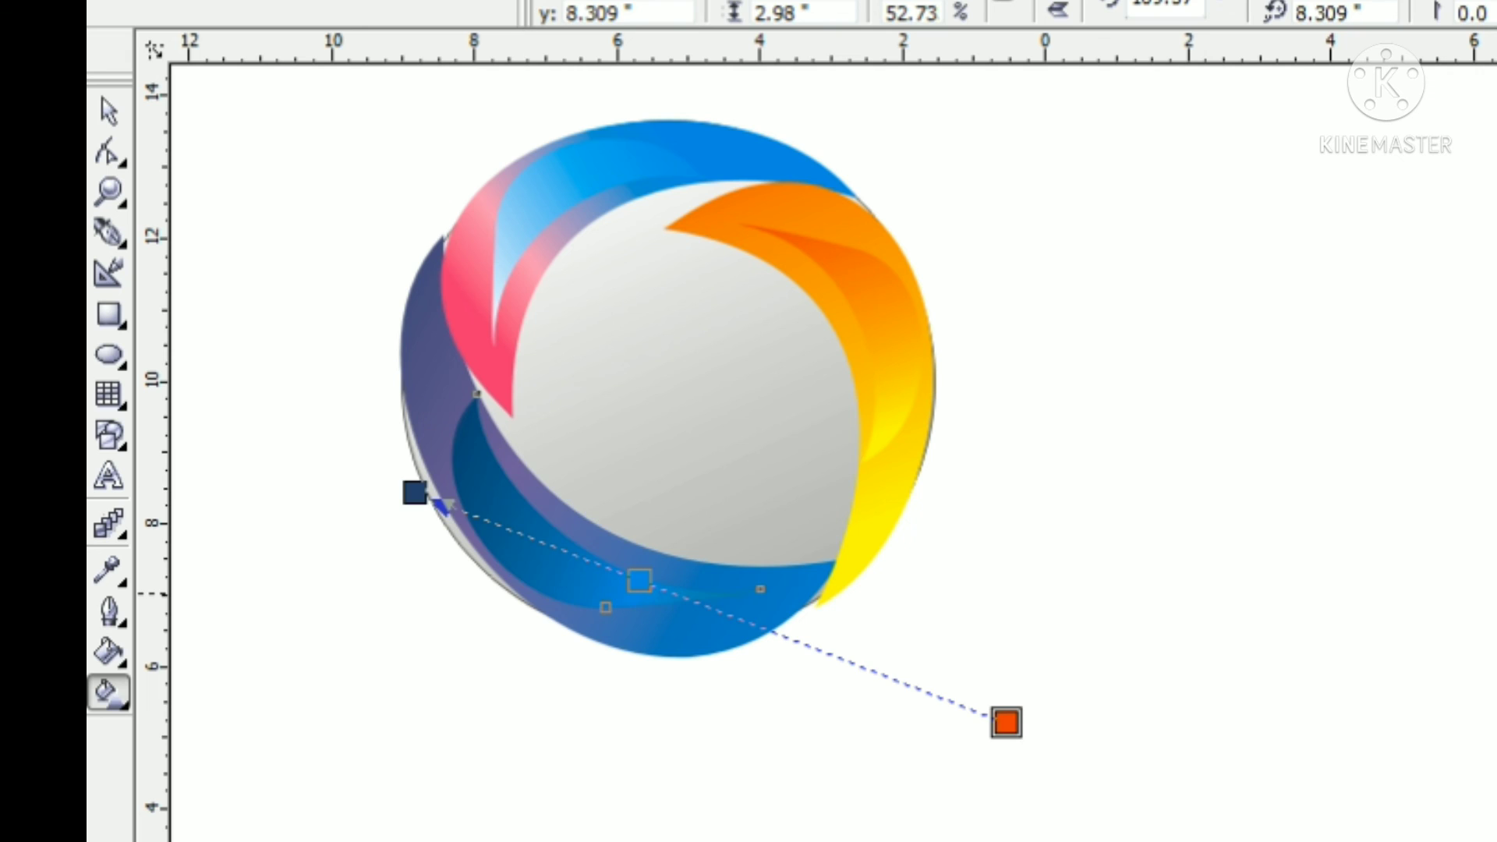
{"action": "left_click", "coordinate": [1493, 634]}
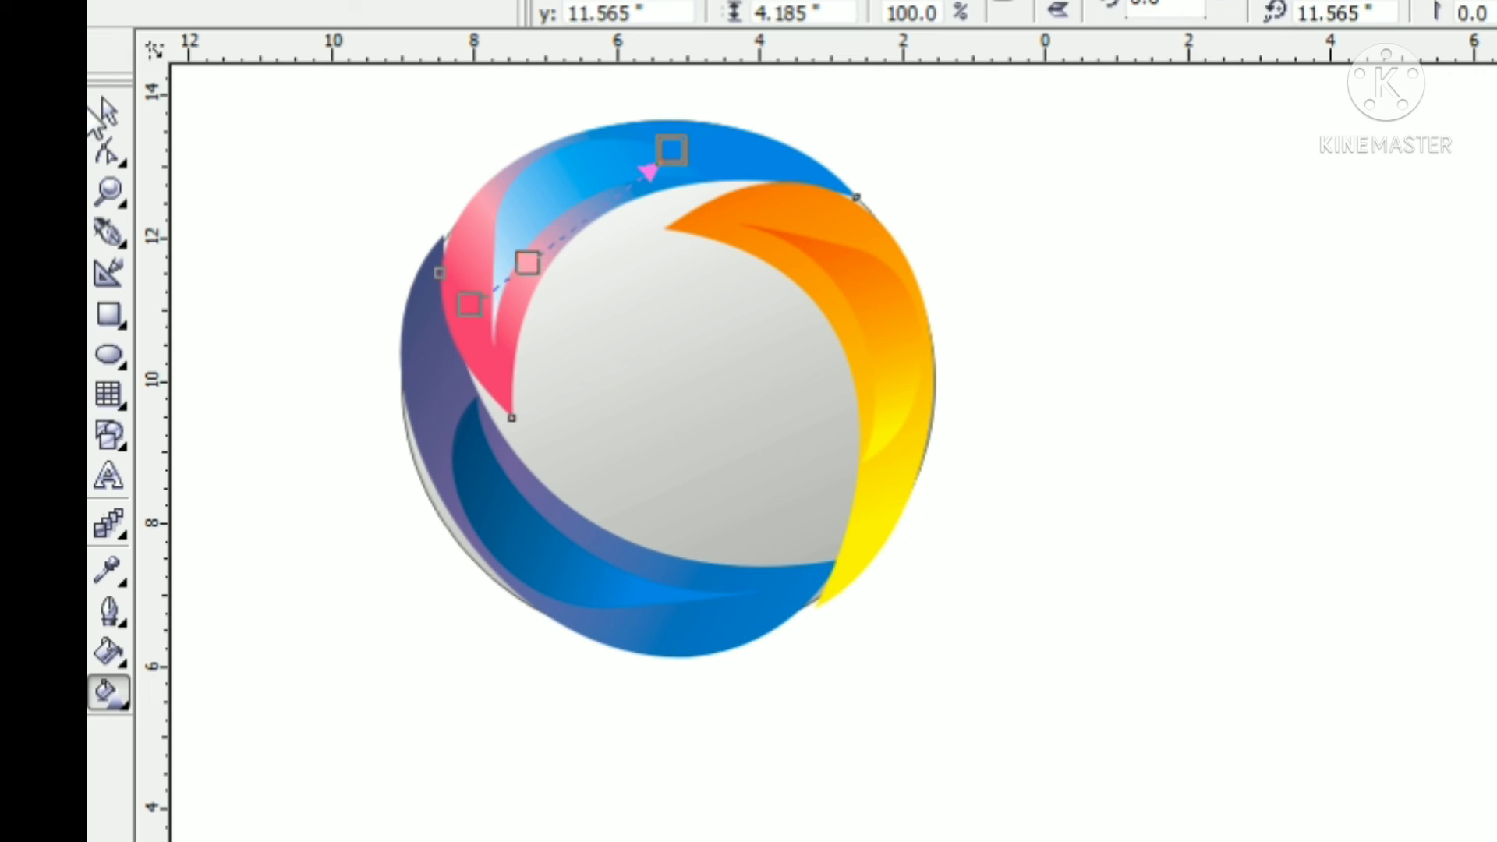
{"action": "left_click", "coordinate": [109, 112]}
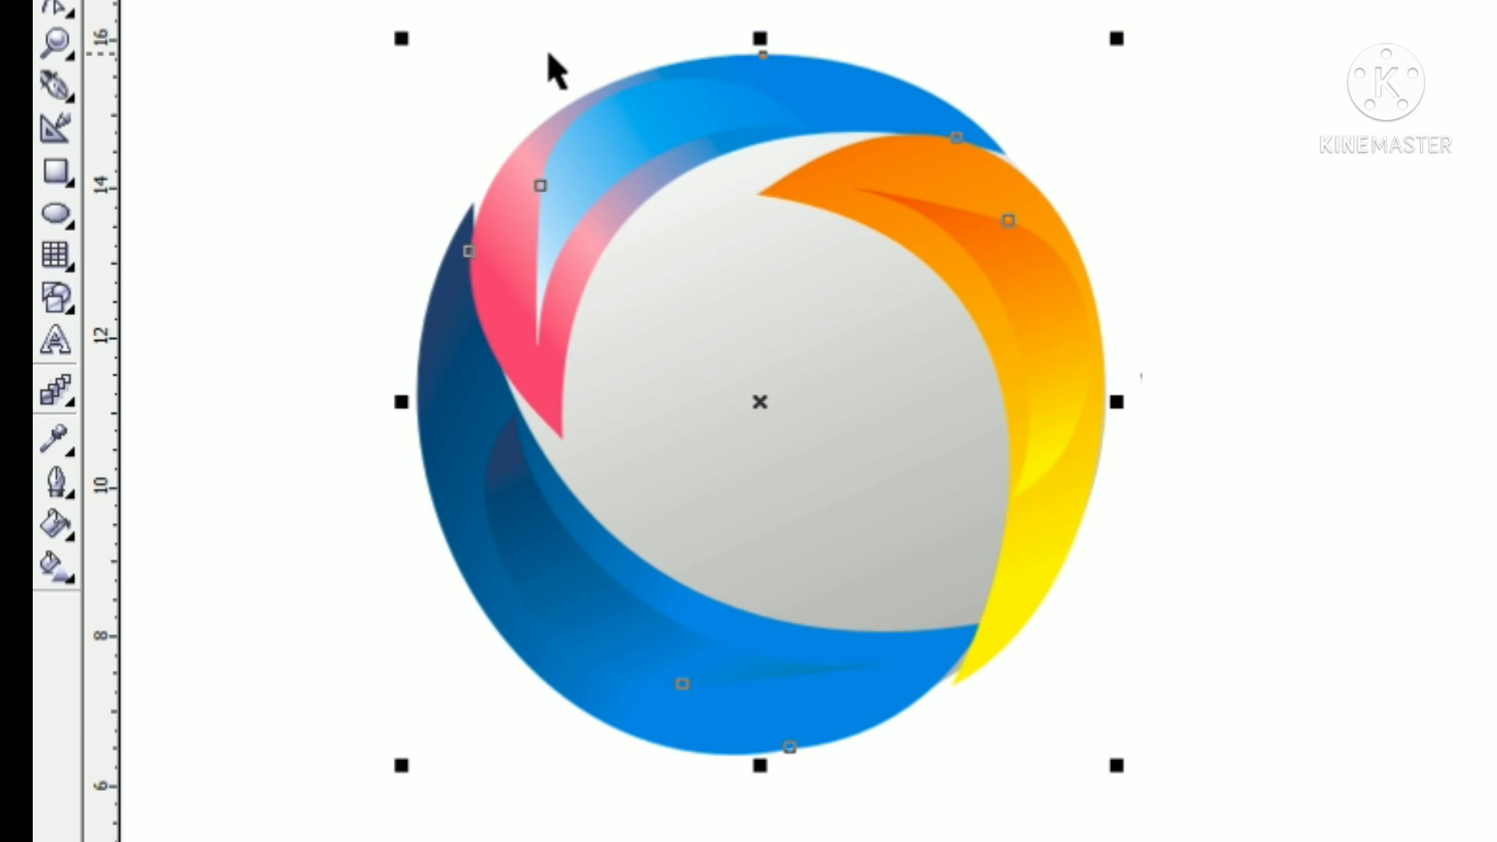
{"action": "left_click", "coordinate": [1232, 99]}
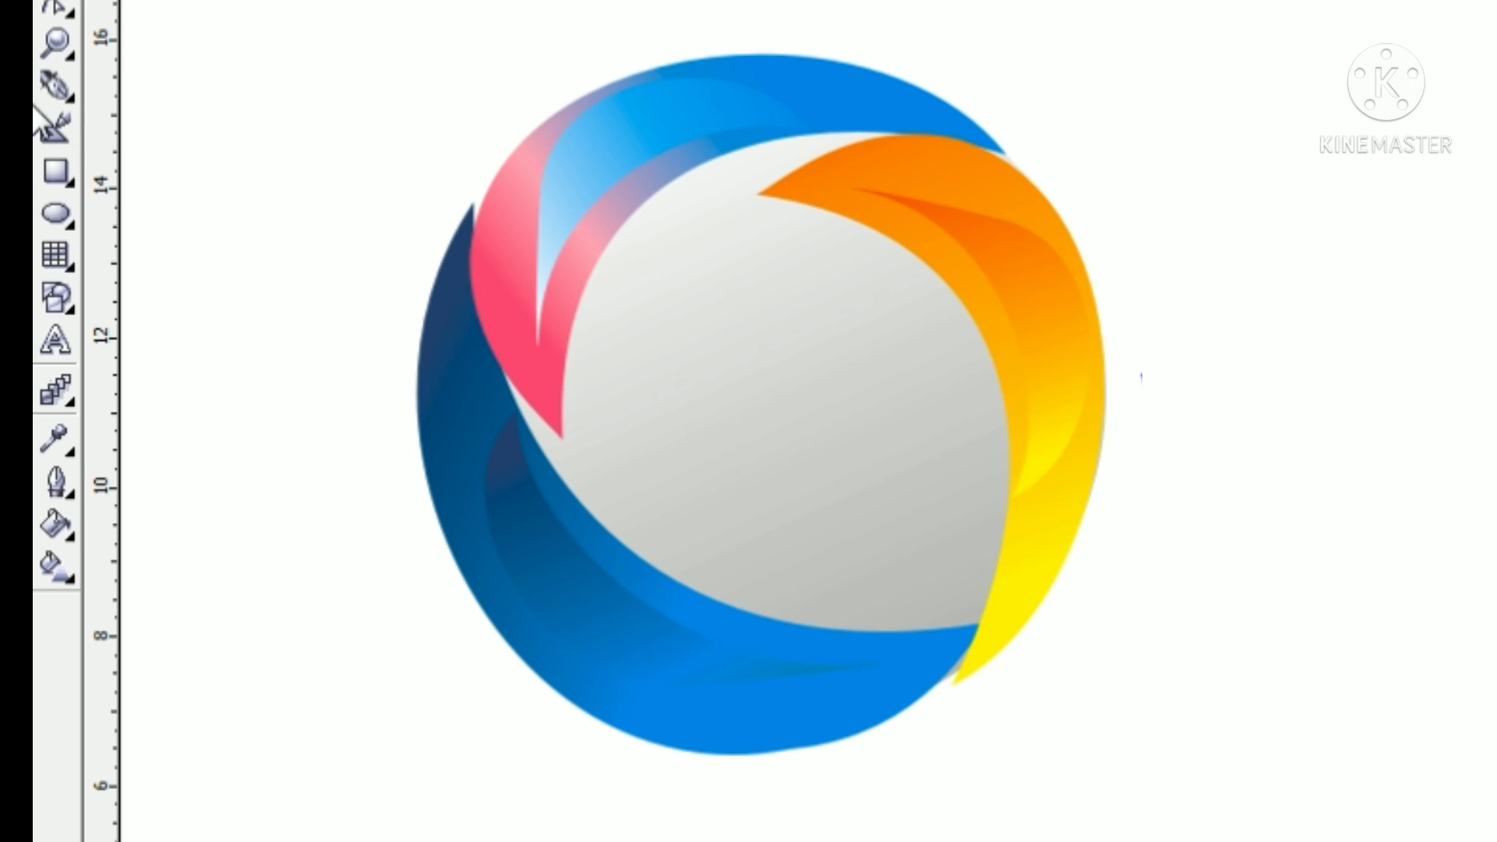